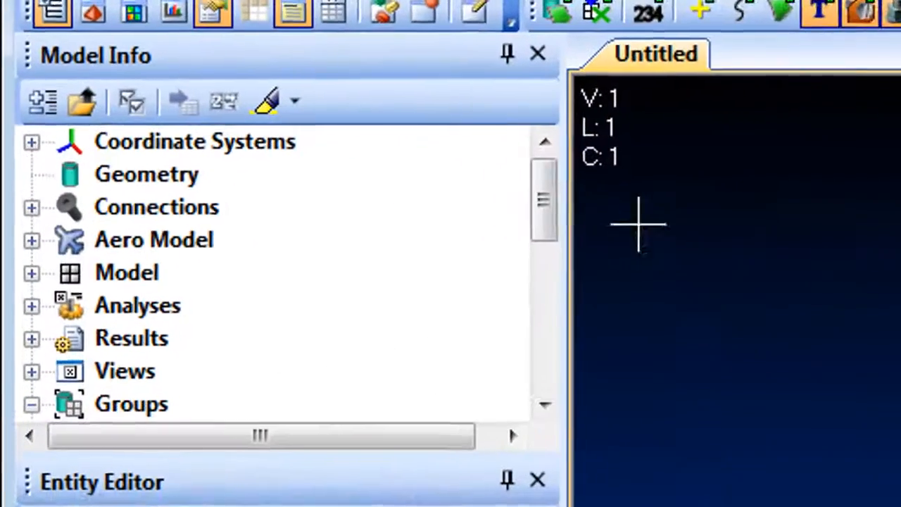
Show the Tip Rib group highlighted with Autoscale to Show Entities enabled, and switch the selection highlighting off again
left_click_drag(547, 213, 514, 378)
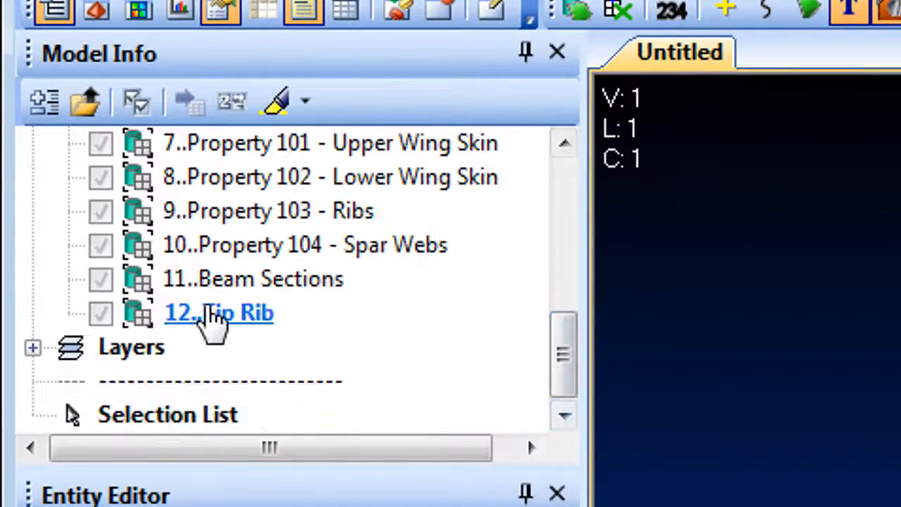
left_click(215, 321)
left_click(305, 103)
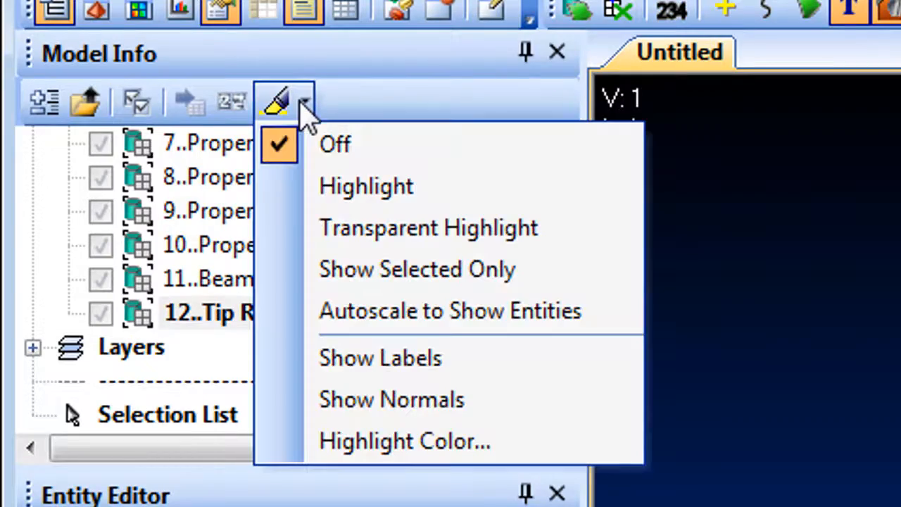
left_click(387, 314)
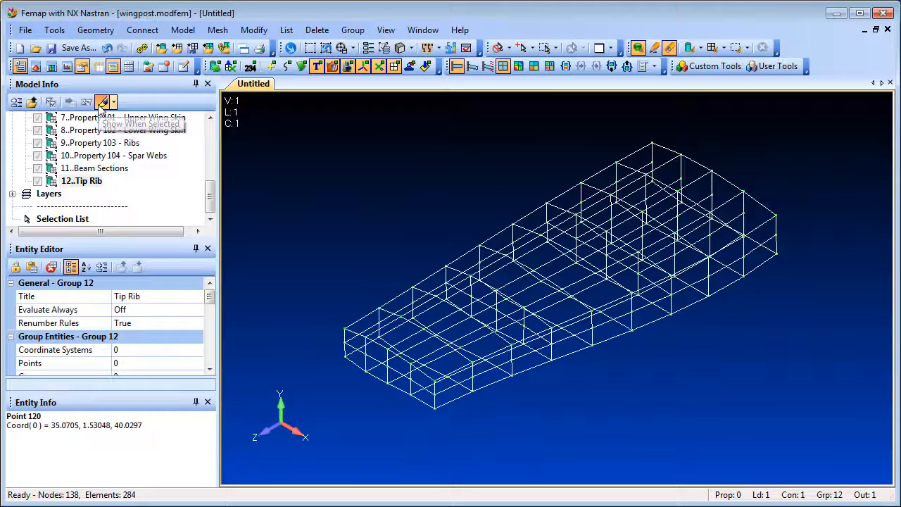
left_click(188, 103)
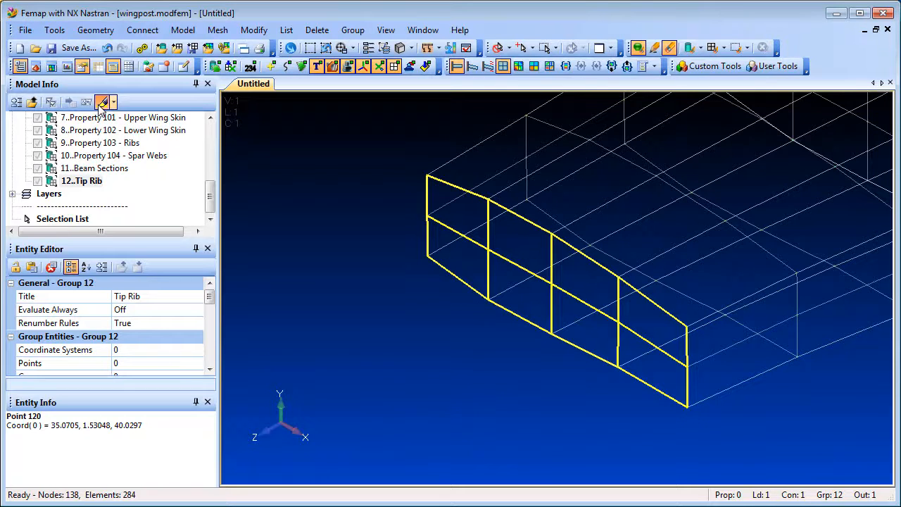
left_click(110, 46)
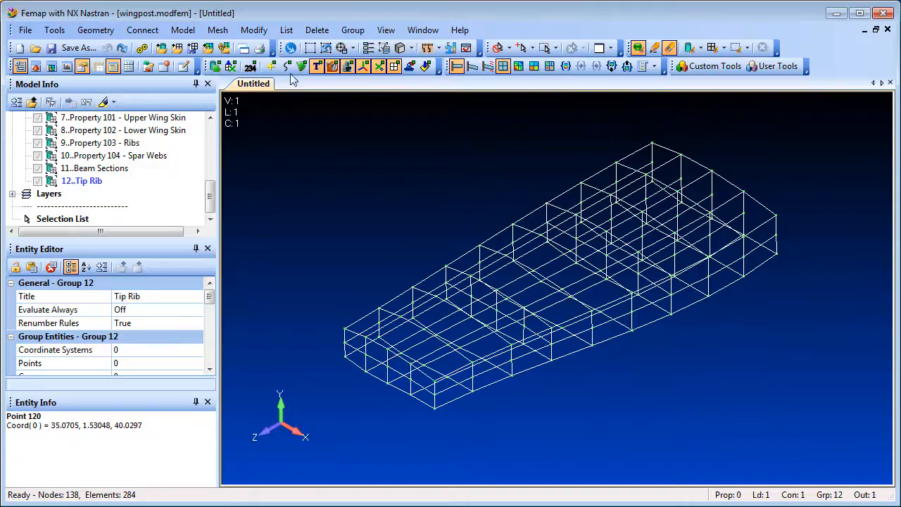
Show plate element 164 at the corner of the wing's tip rib using Show Entities with transparent highlight and Autoscale
left_click(422, 30)
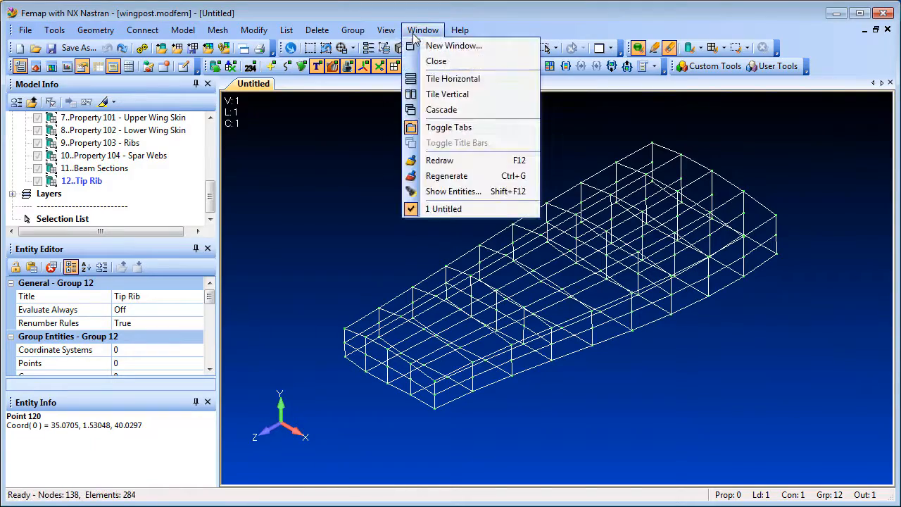
left_click(453, 191)
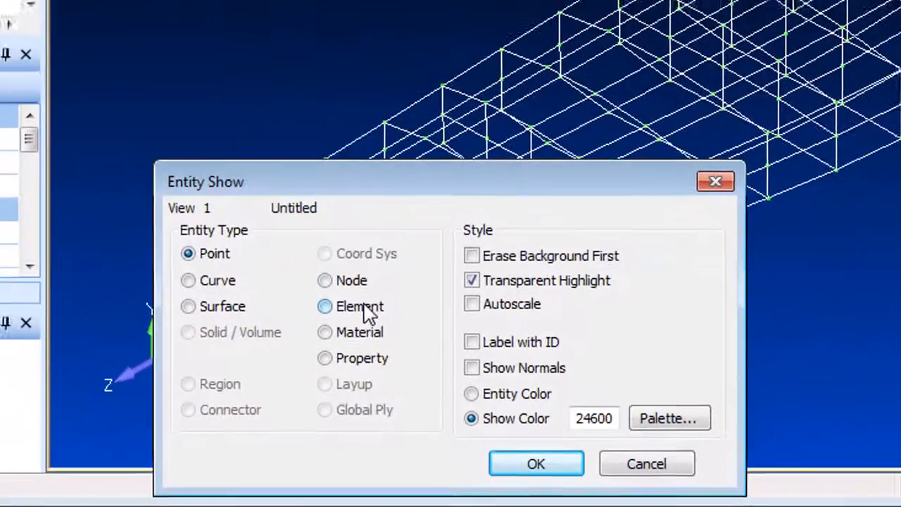
left_click(366, 311)
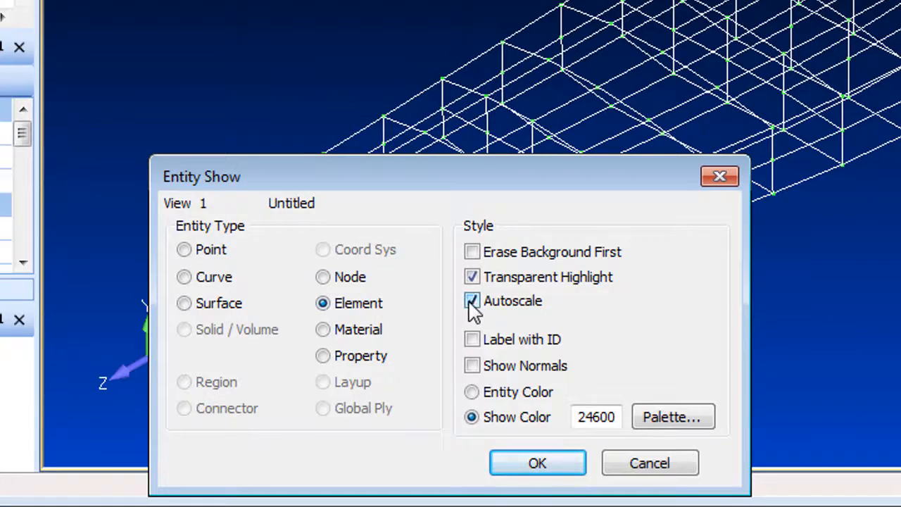
left_click(535, 465)
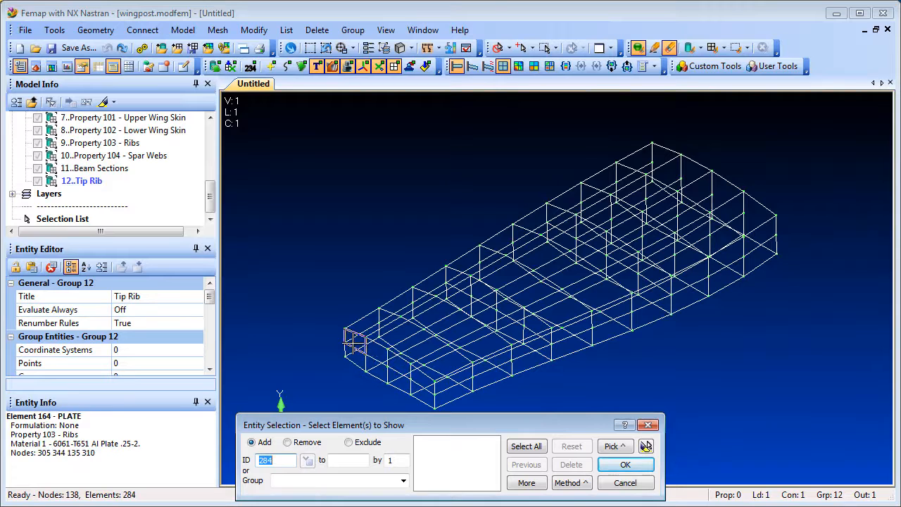
left_click(354, 340)
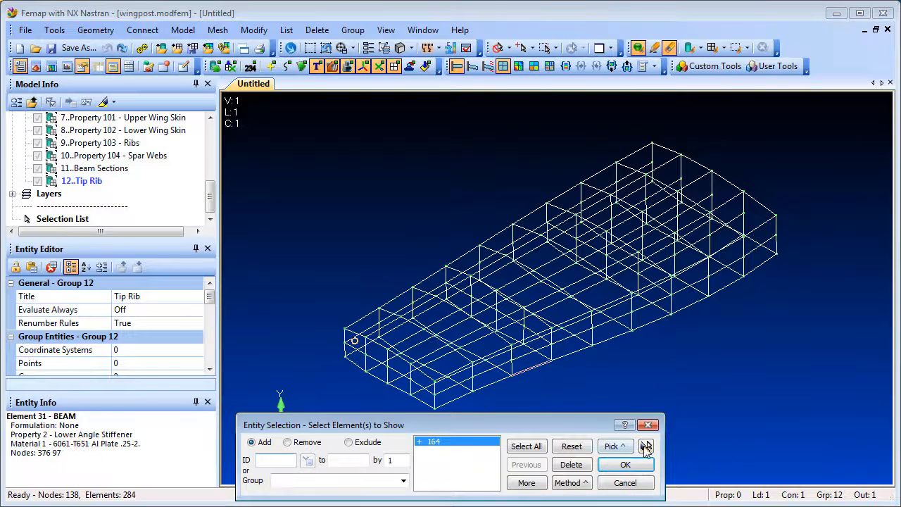
left_click(646, 446)
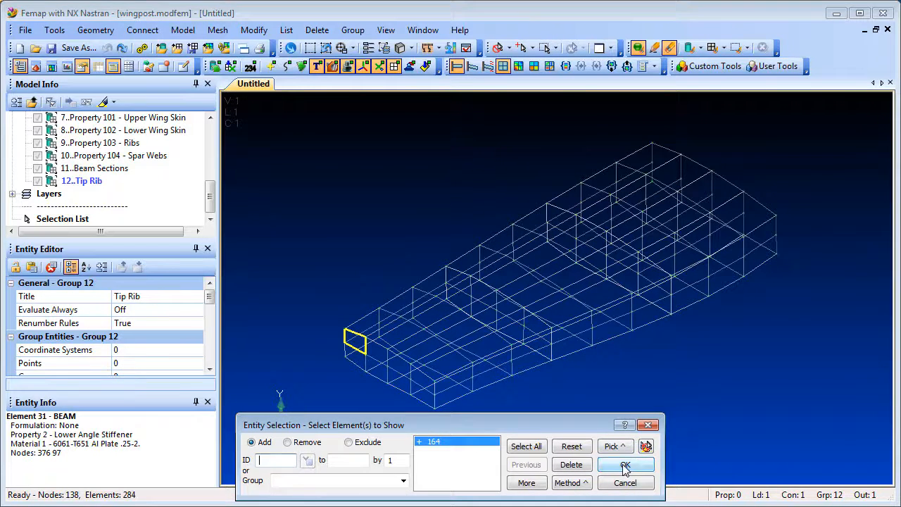
left_click(627, 465)
mouse_move(612, 315)
middle_mouse_down()
mouse_move(654, 291)
mouse_move(600, 322)
middle_mouse_up()
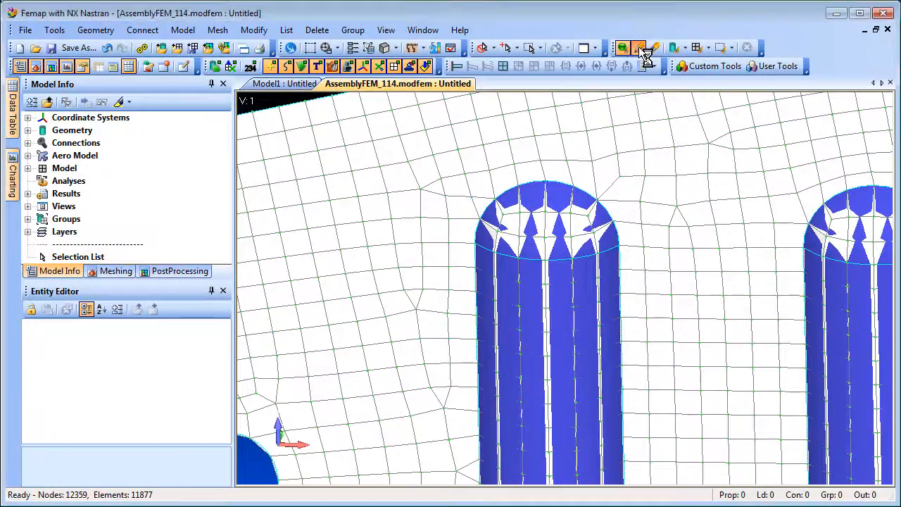
Draw only the elements inside a four-corner polygon around the rounded upper end of the middle slot-shaped pocket
left_click(695, 48)
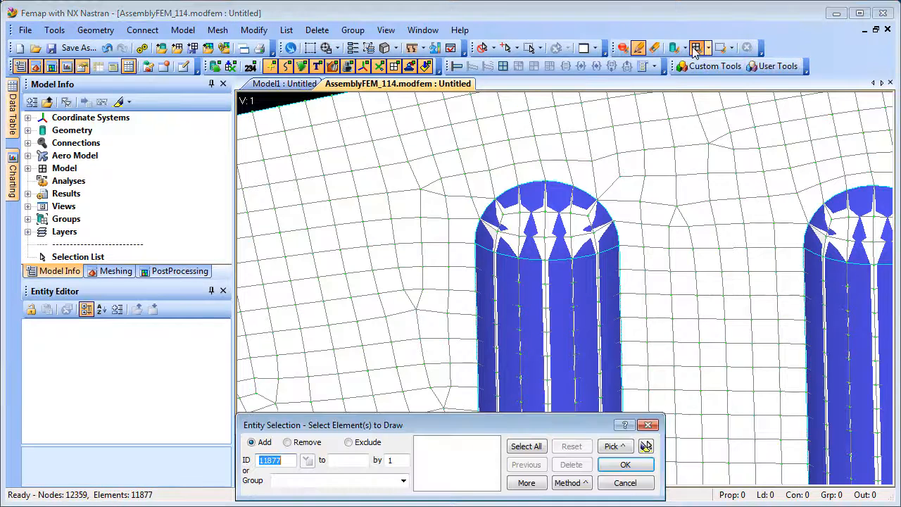
left_click(615, 447)
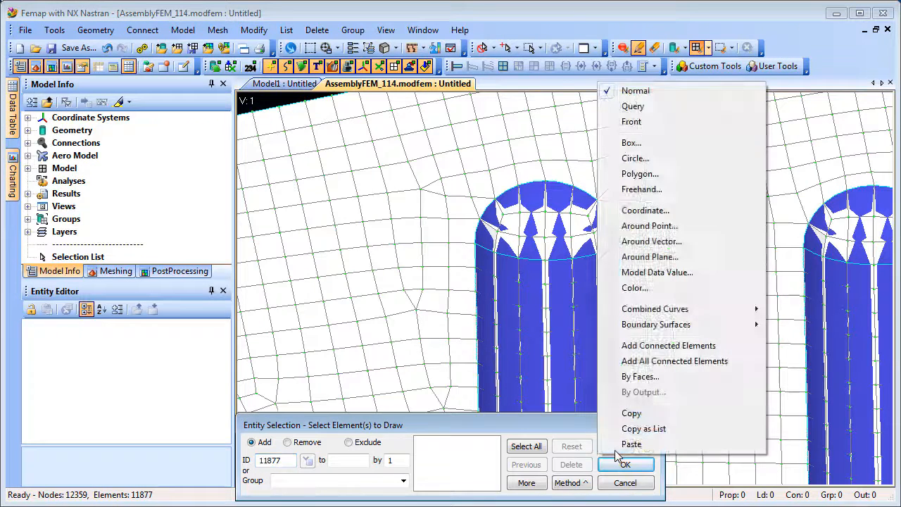
left_click(652, 174)
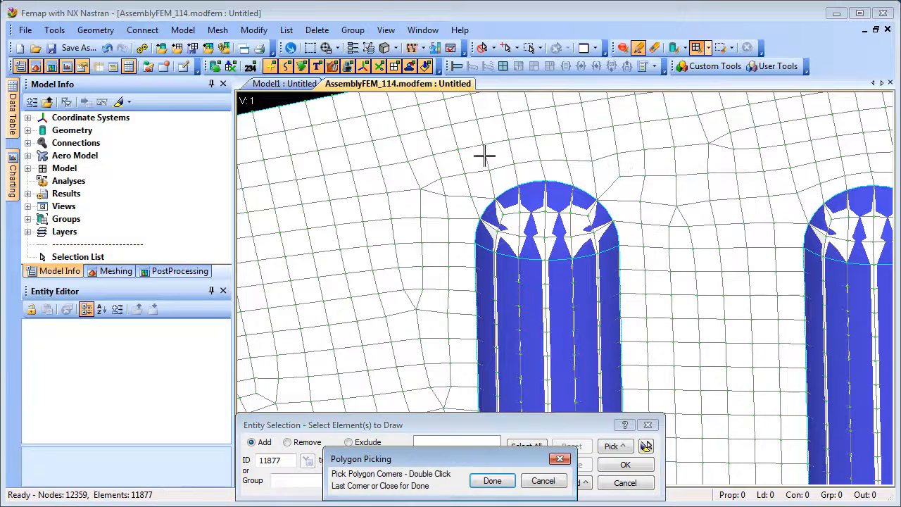
left_click(451, 156)
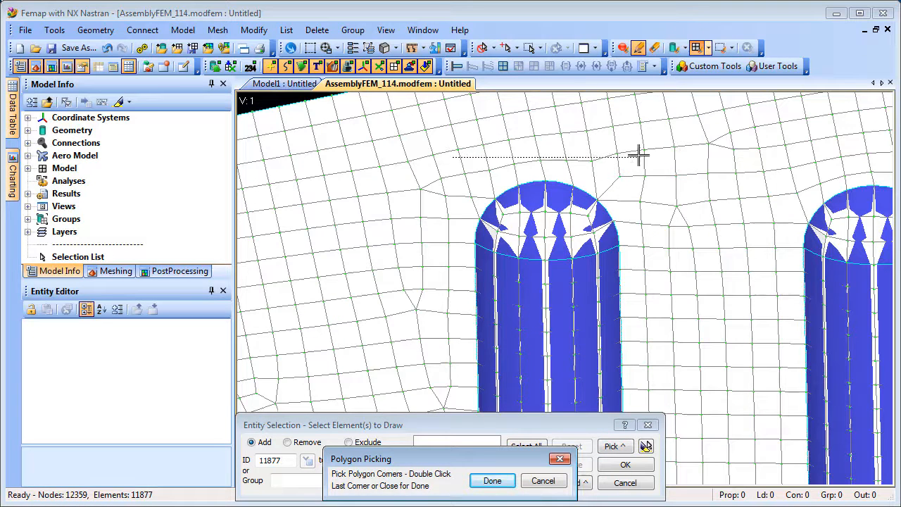
left_click(640, 145)
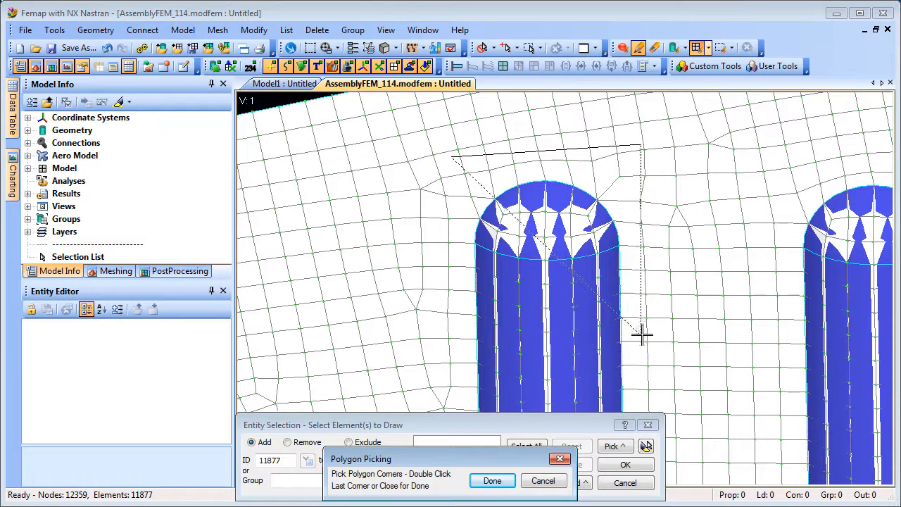
left_click(641, 335)
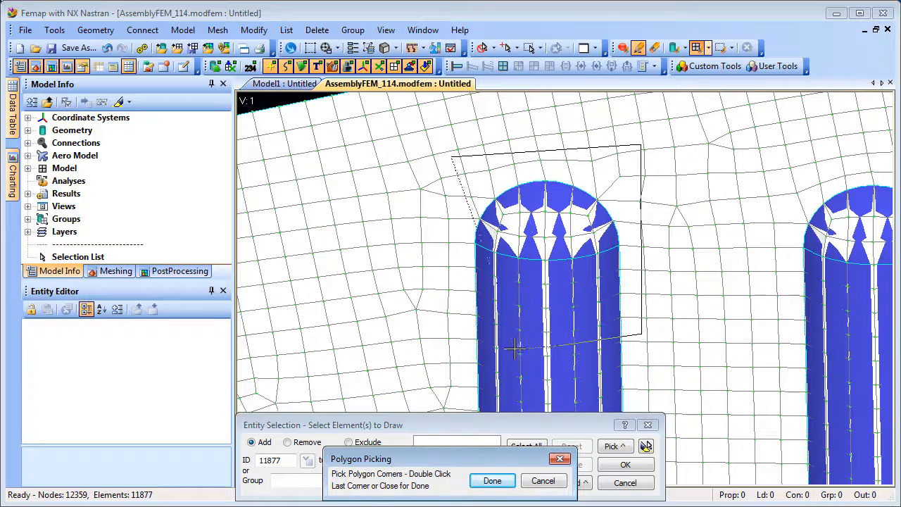
double_click(437, 325)
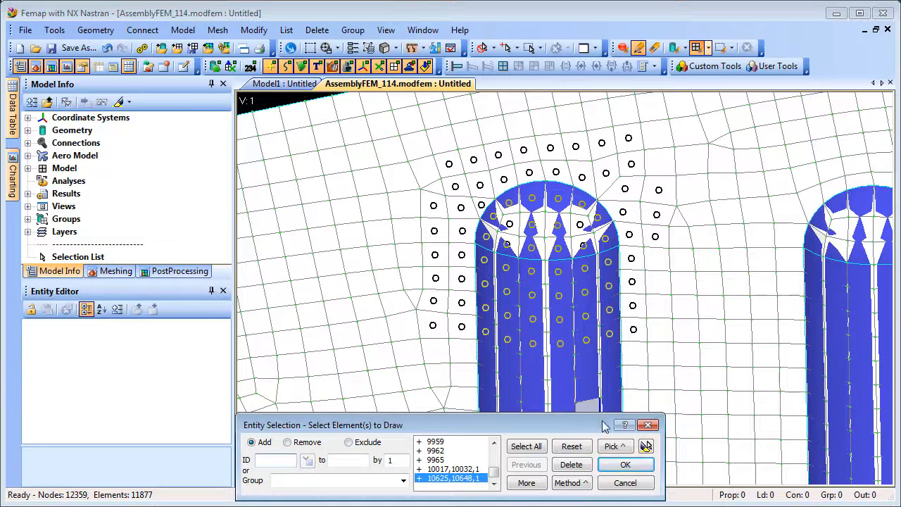
left_click(647, 446)
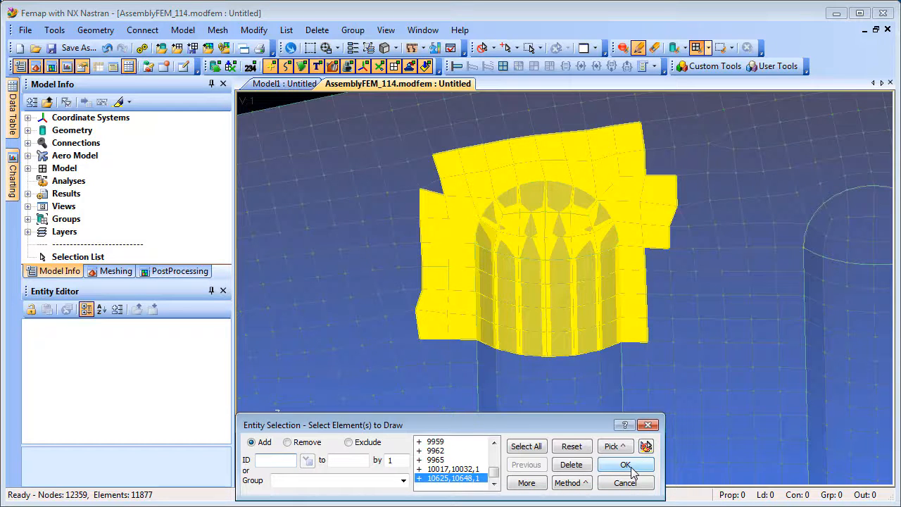
left_click(626, 466)
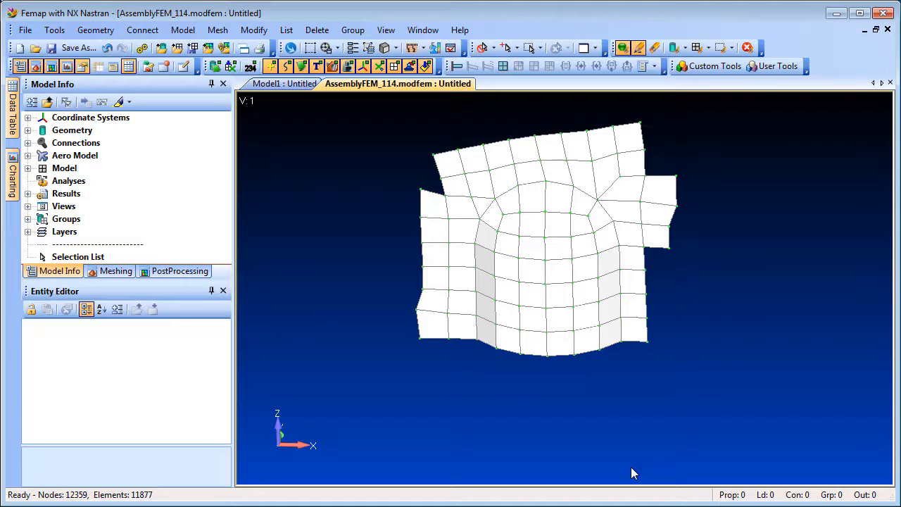
Disable Draw Mode Select From All and draw only the curved pocket elements, picked with a polygon from the displayed mesh
left_click(732, 48)
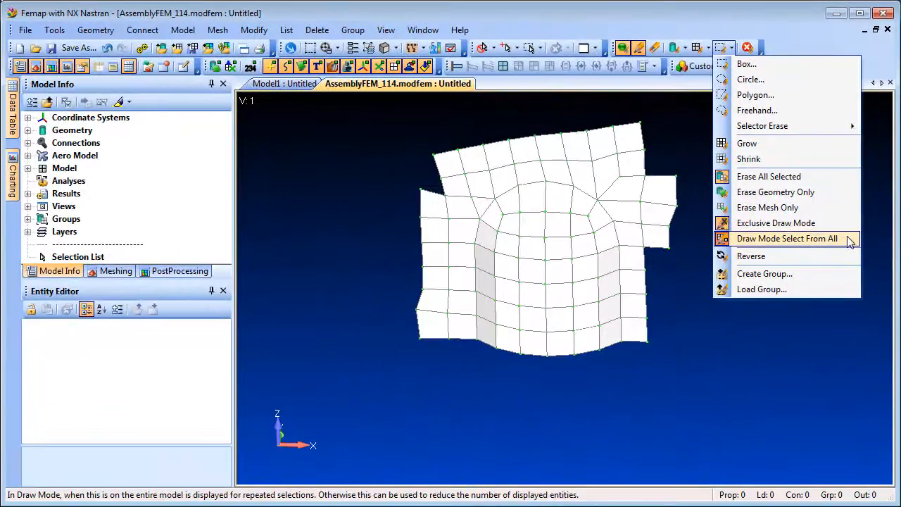
left_click(851, 240)
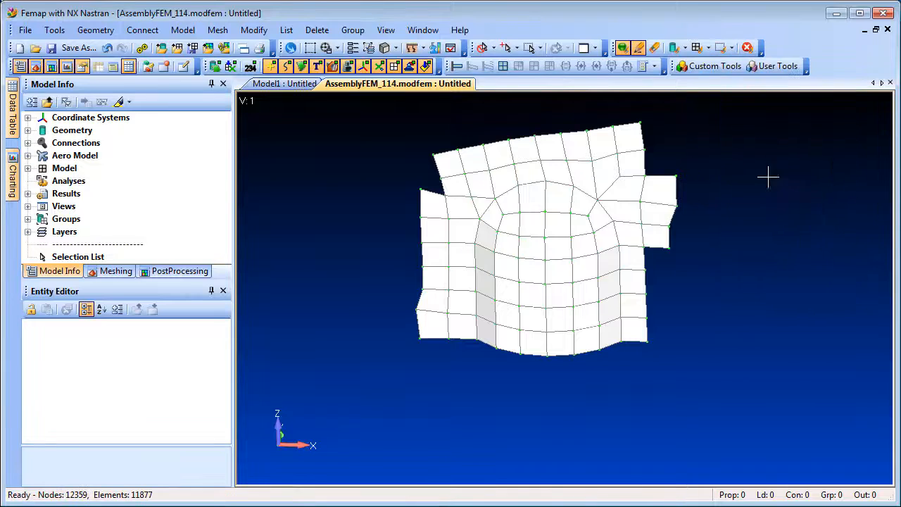
left_click(697, 48)
left_click(614, 447)
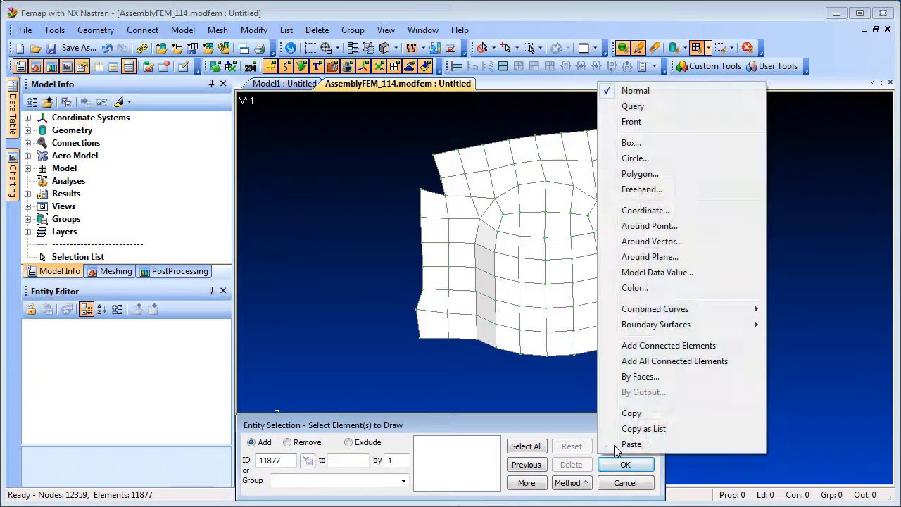
left_click(662, 174)
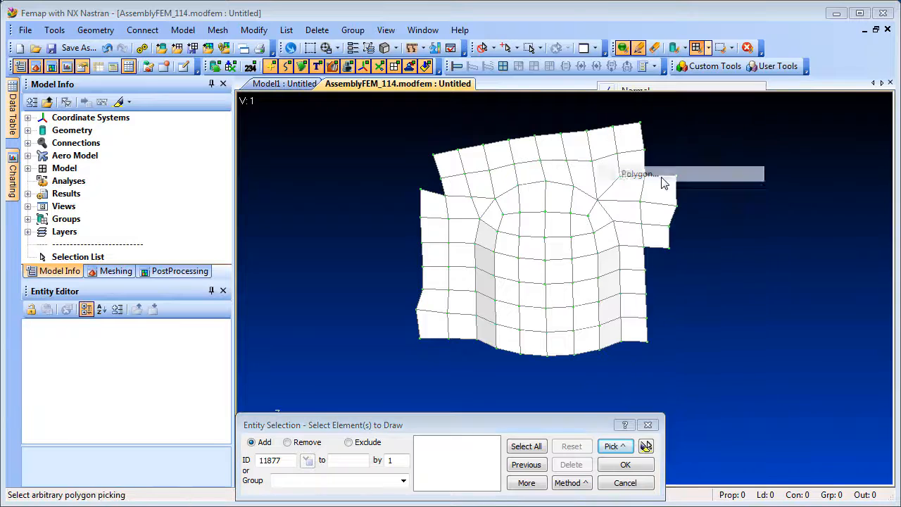
left_click(489, 362)
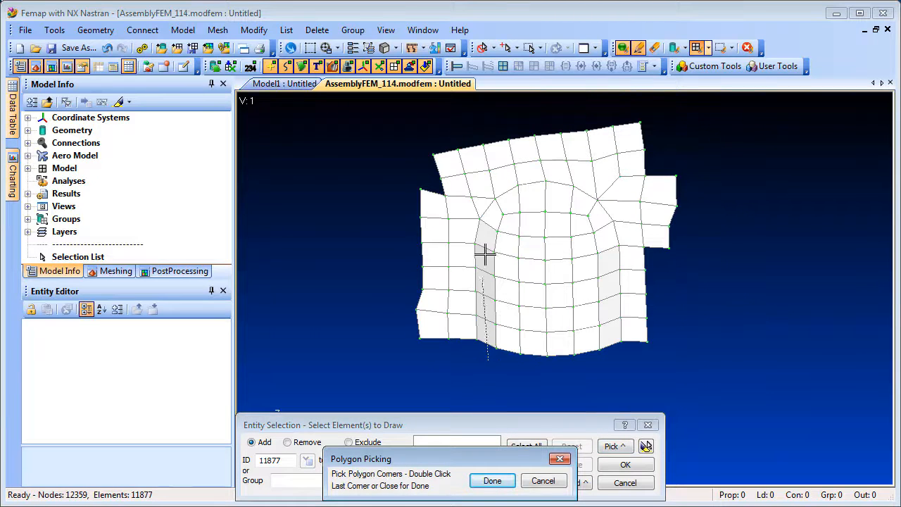
left_click(489, 218)
left_click(533, 199)
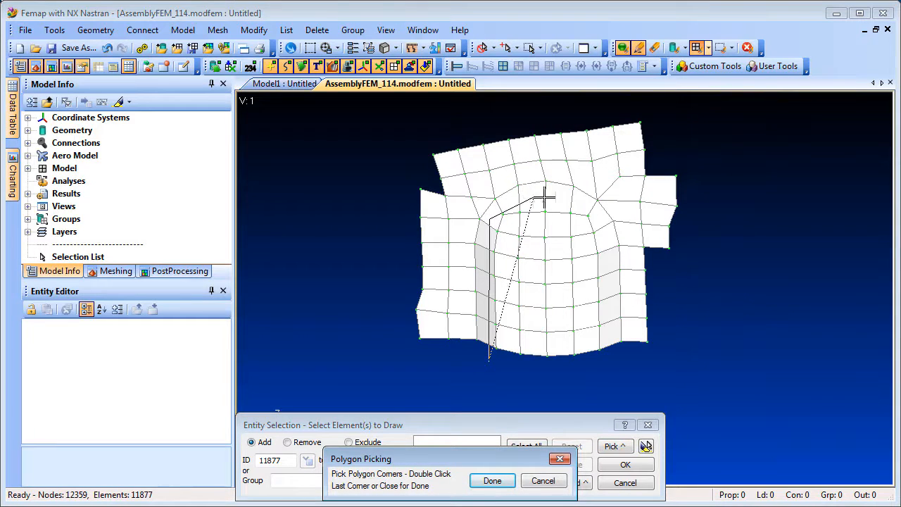
left_click(587, 205)
left_click(612, 258)
double_click(615, 369)
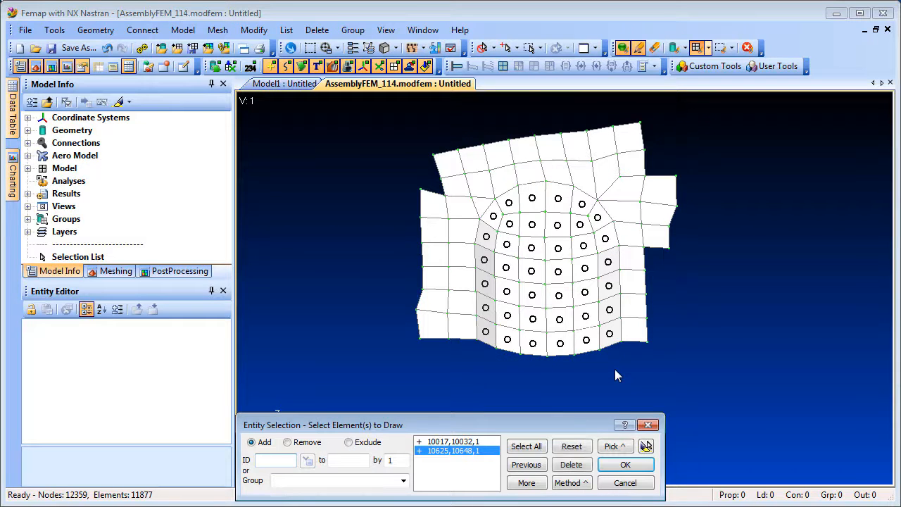
left_click(645, 447)
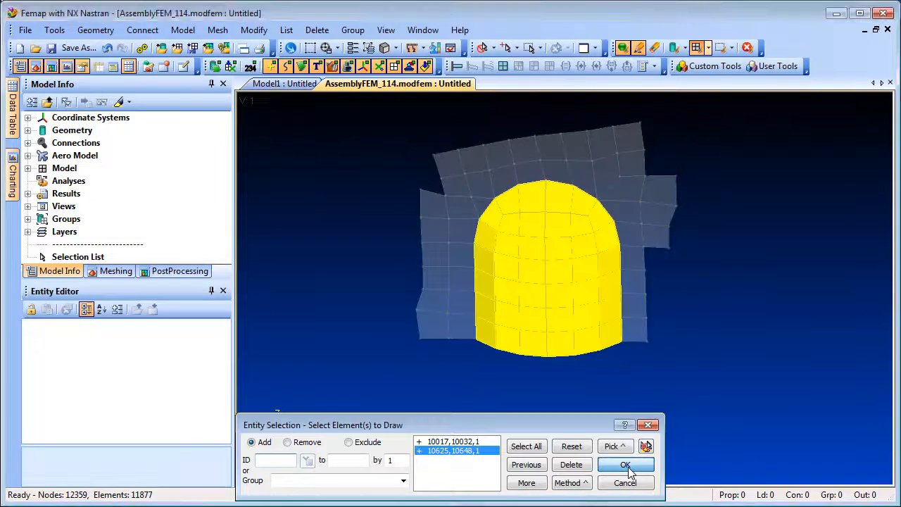
left_click(628, 466)
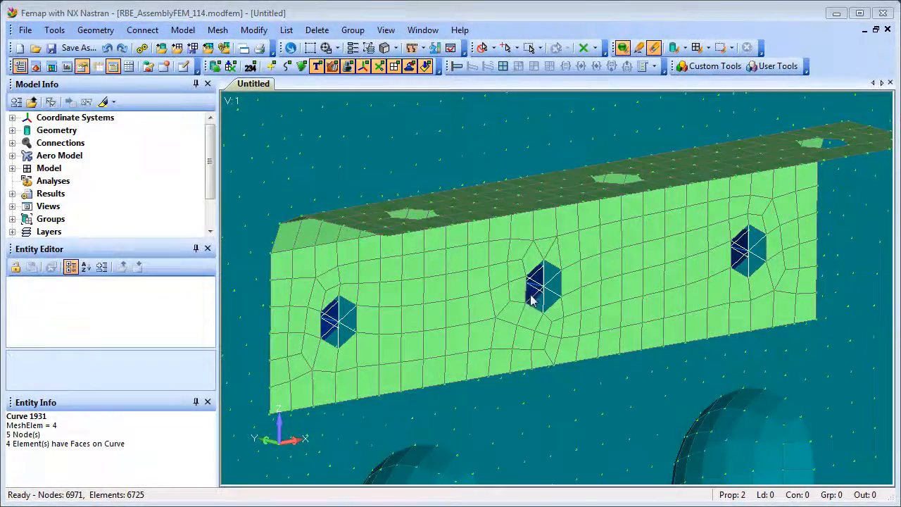
Zoom to the middle hole and increase the mesh sizing by one element on each half of its edge with Length Based Sizing
left_click(311, 47)
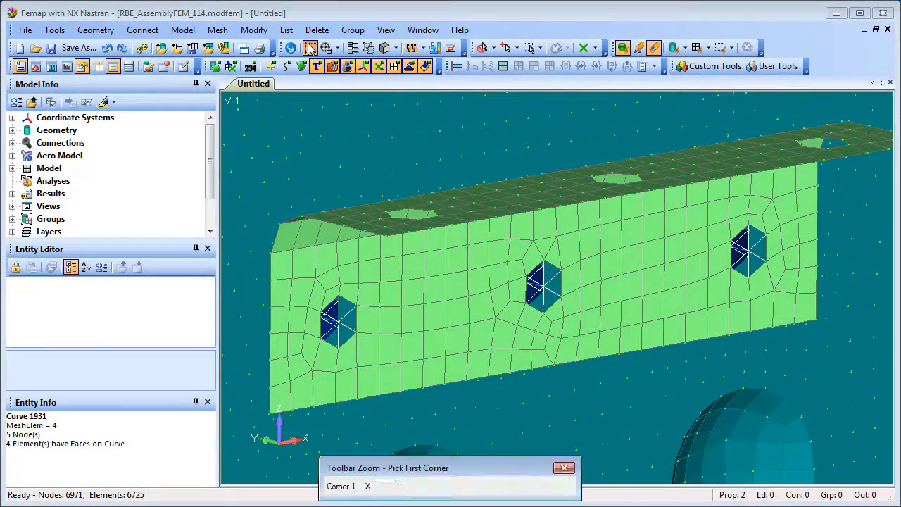
left_click(506, 236)
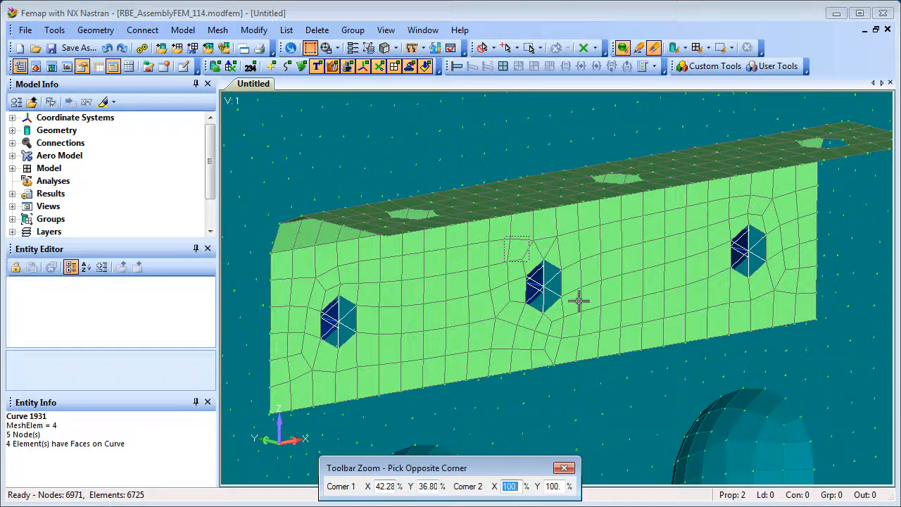
left_click(588, 338)
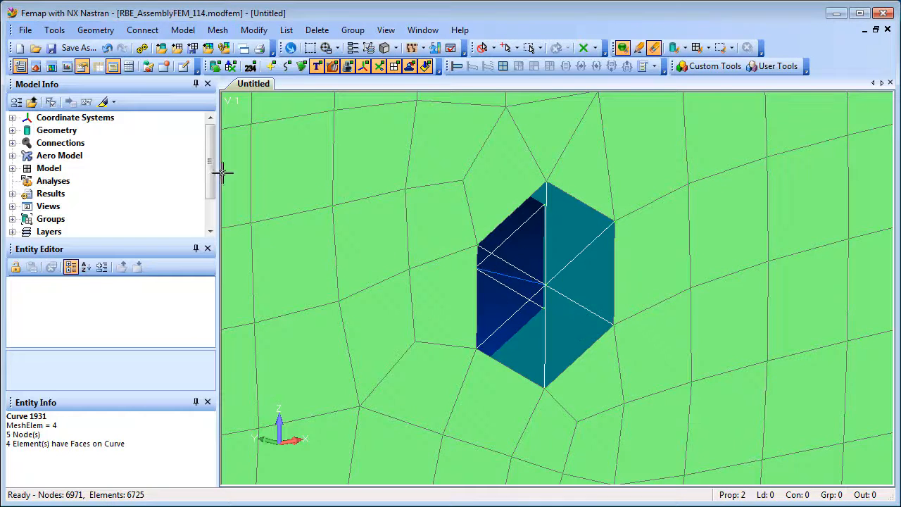
left_click(35, 66)
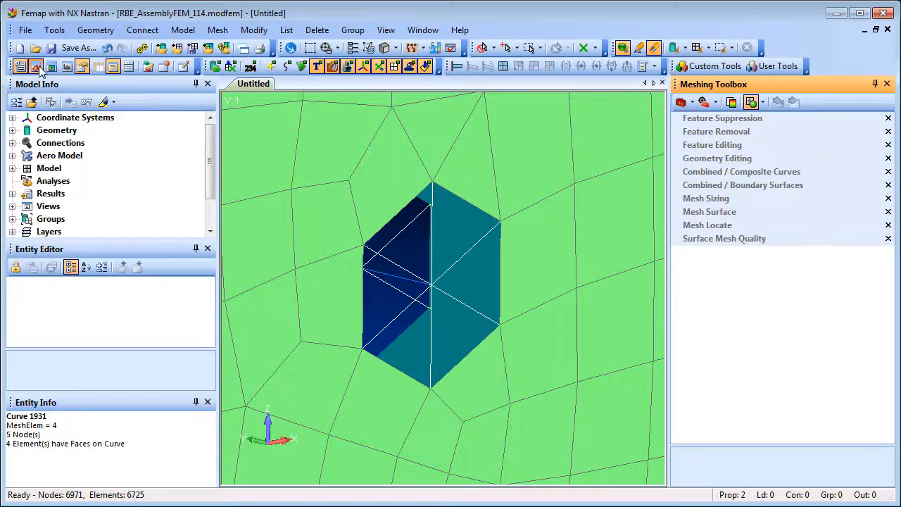
left_click(706, 199)
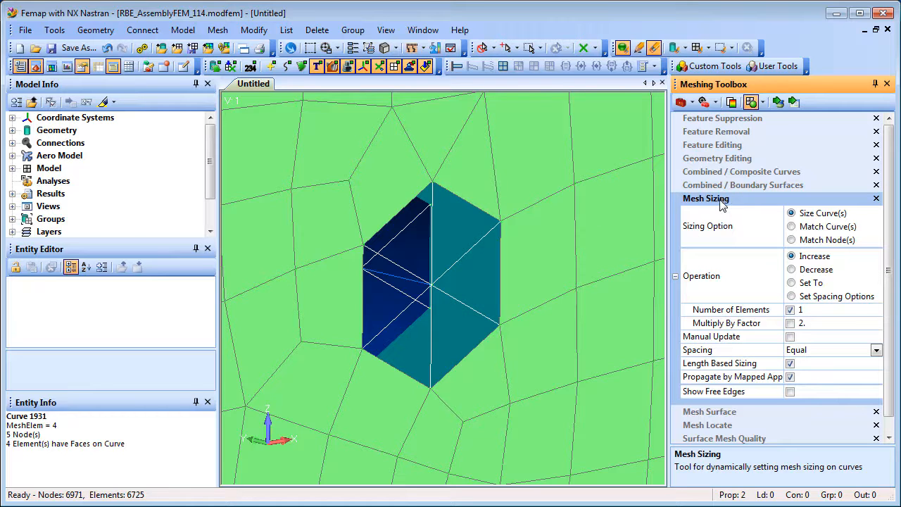
left_click(777, 102)
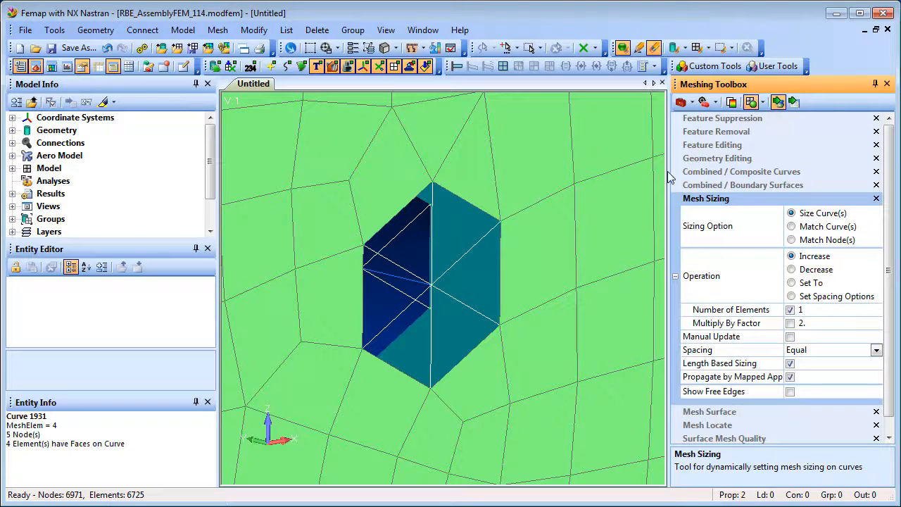
left_click(525, 261)
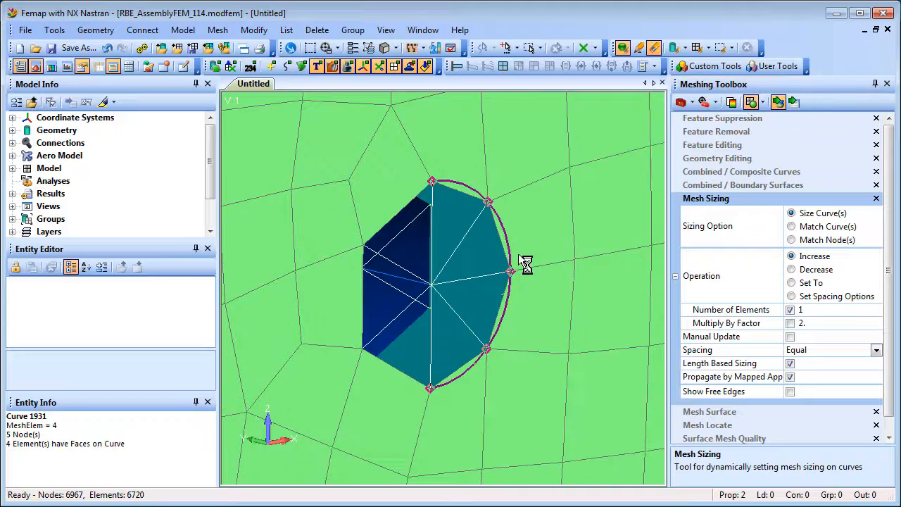
left_click(361, 295)
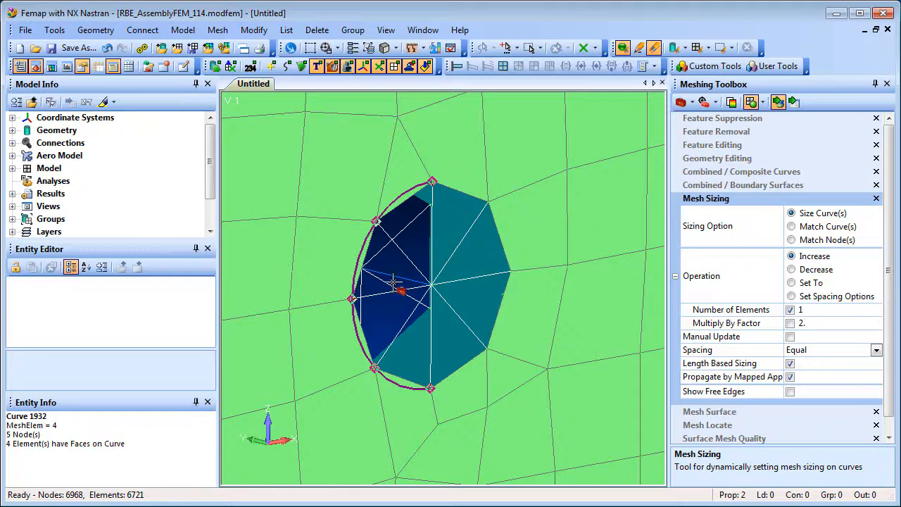
Examine the Geometry Editing operations, including Pad, in the Meshing Toolbox
left_click(762, 158)
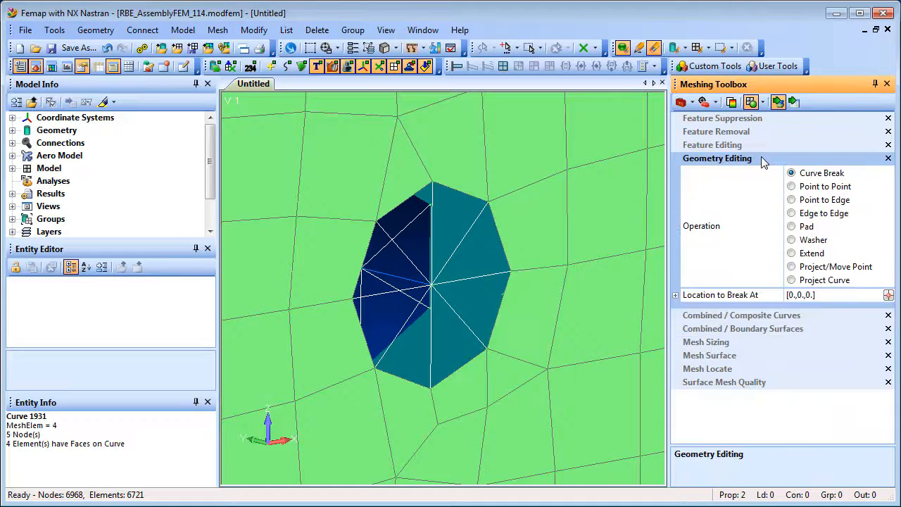
left_click(801, 228)
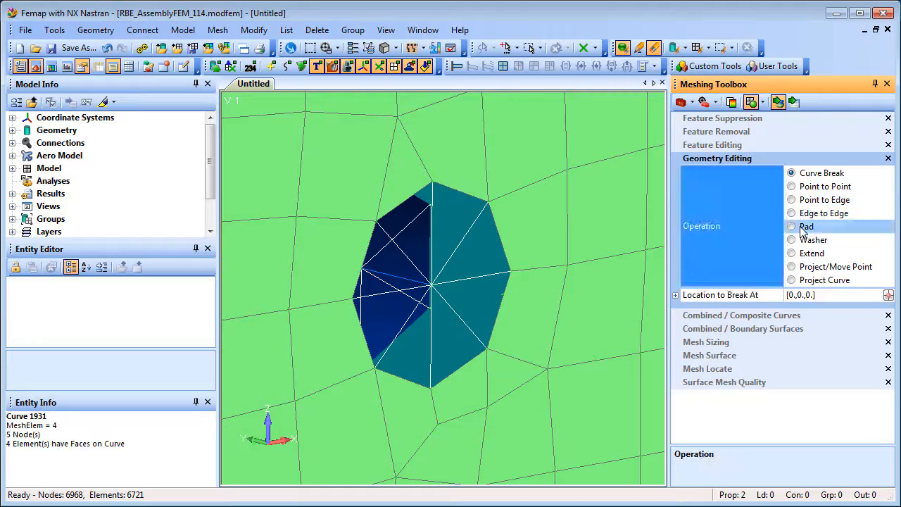
left_click(537, 272)
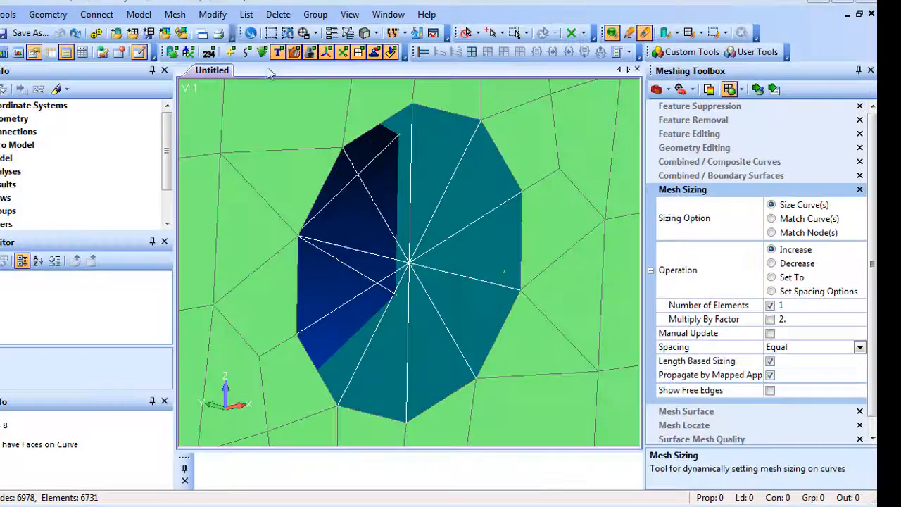
Edit the RBE2 rigid element in the hole and remove dependent nodes 6990 and 6982 from it
left_click(214, 16)
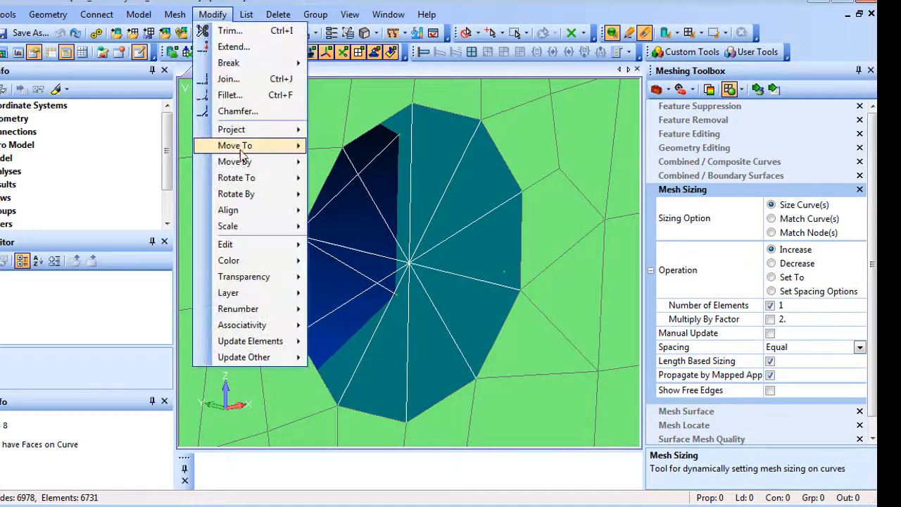
mouse_move(243, 249)
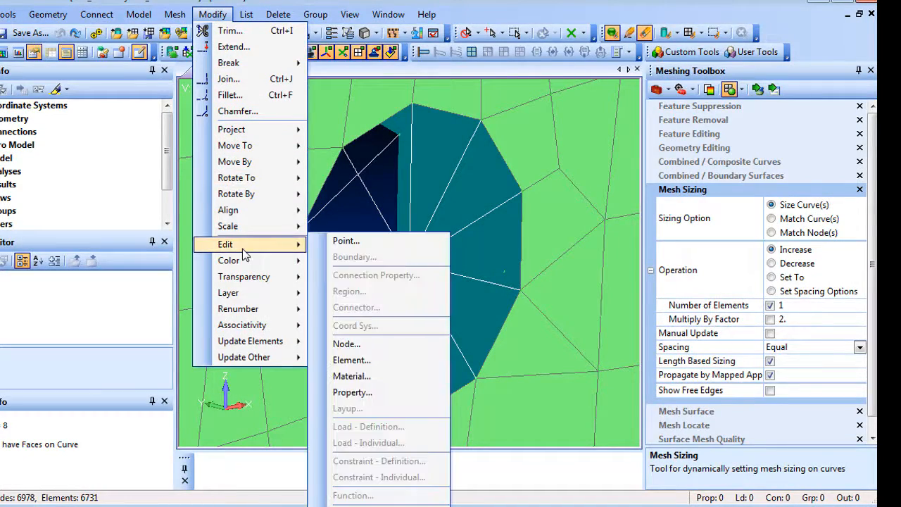
left_click(369, 360)
left_click(411, 264)
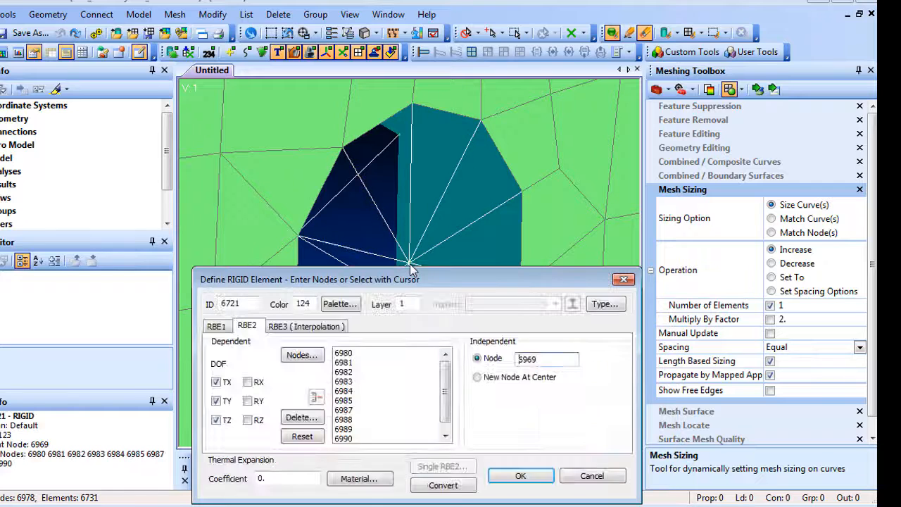
left_click(353, 437)
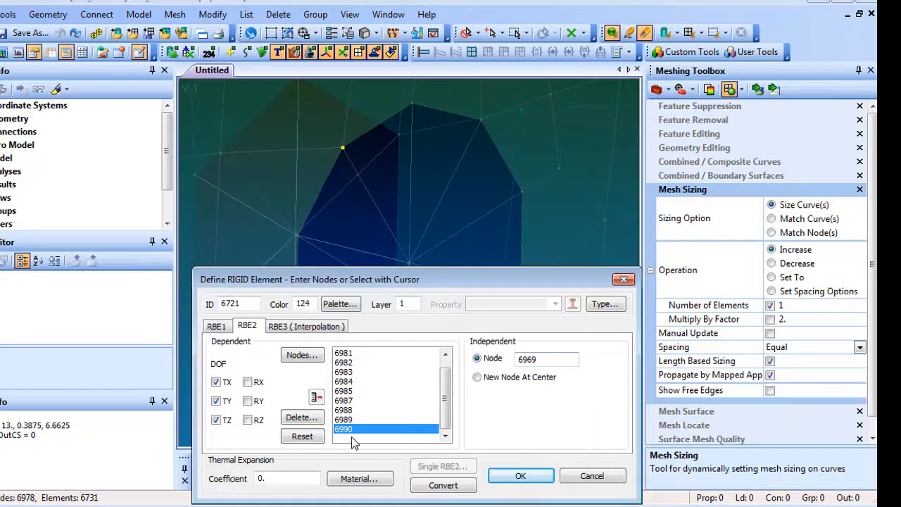
left_click(301, 417)
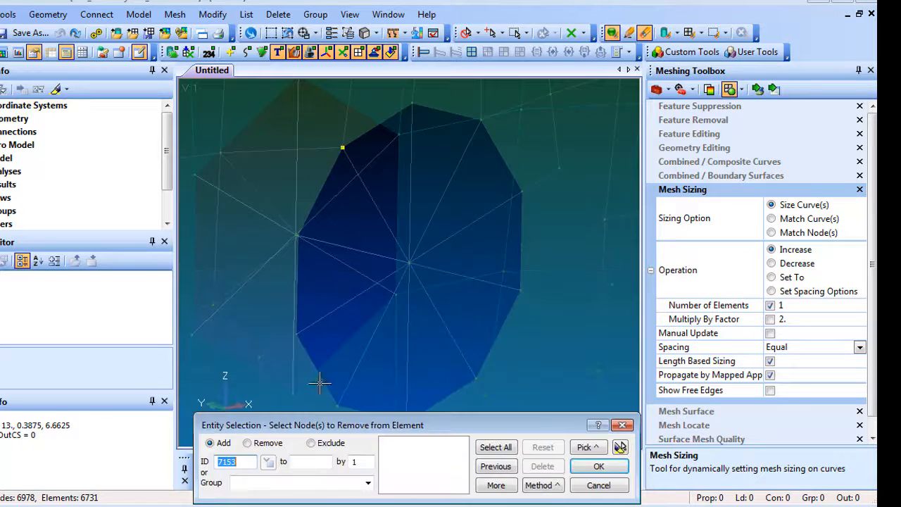
left_click(344, 148)
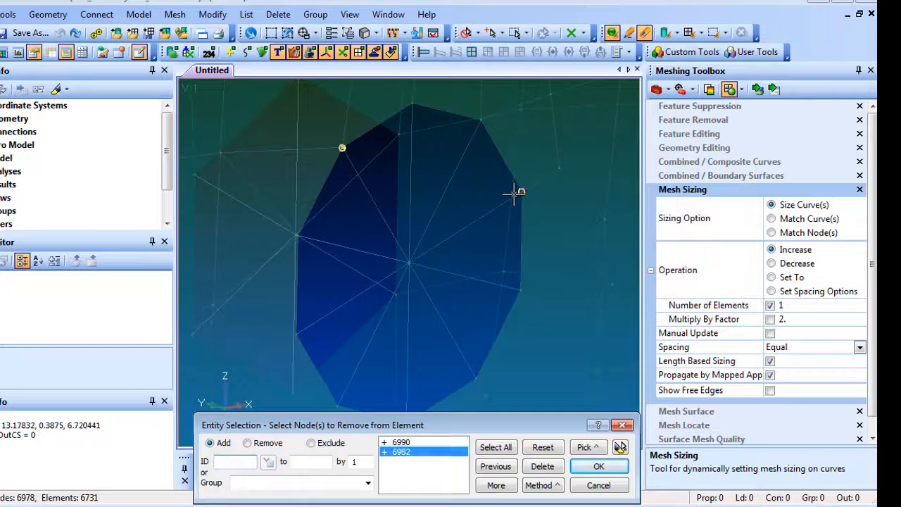
left_click(597, 466)
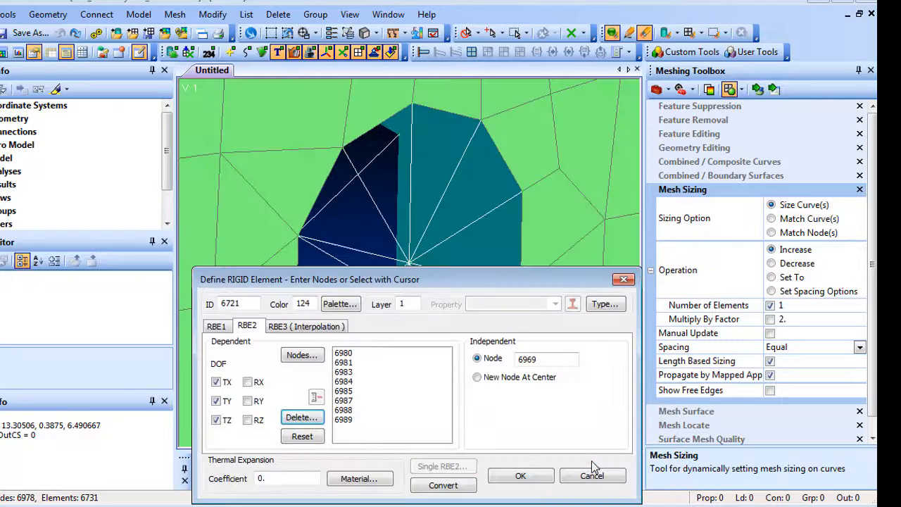
left_click(521, 476)
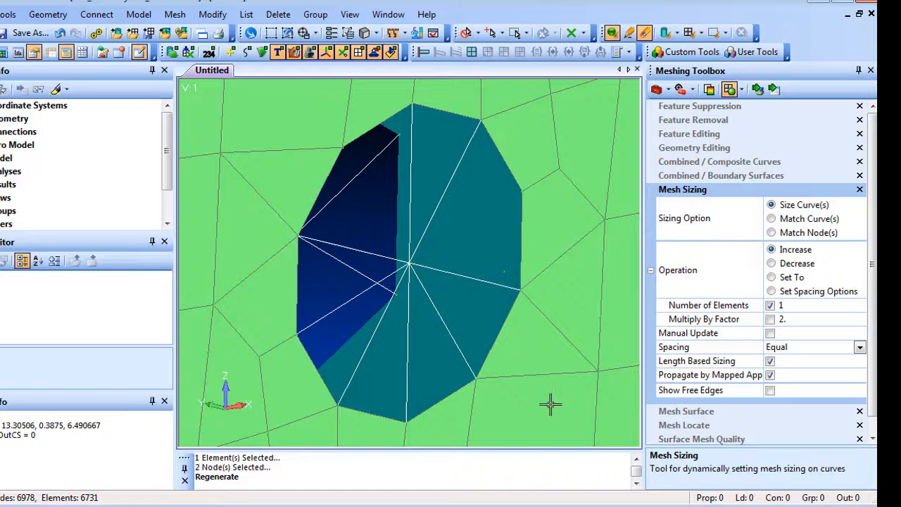
Remesh around the edited rigid element by repeatedly increasing the element count on both halves of the hole edge by one
left_click(757, 90)
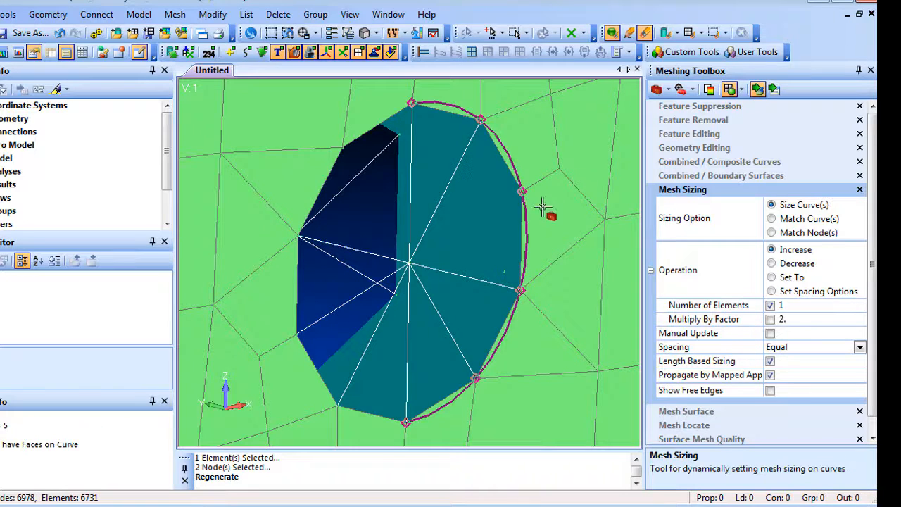
left_click(538, 221)
left_click(292, 267)
left_click(292, 267)
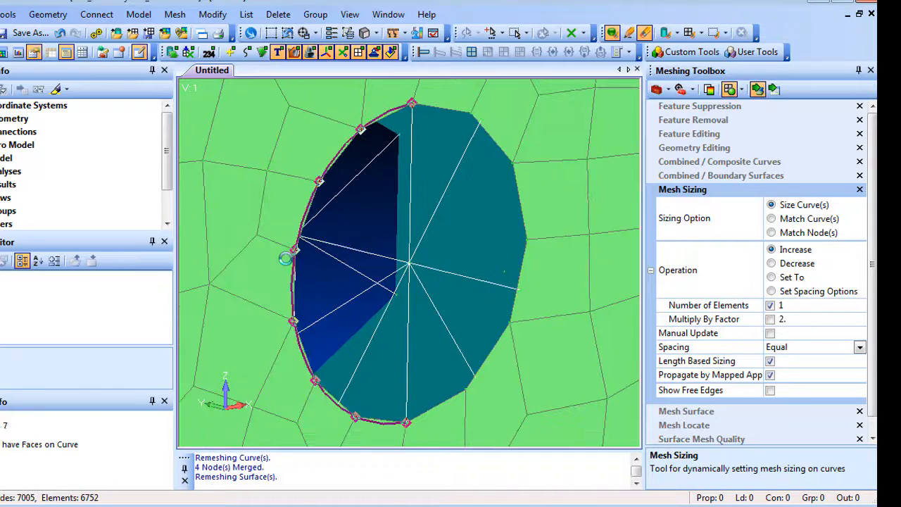
left_click(535, 250)
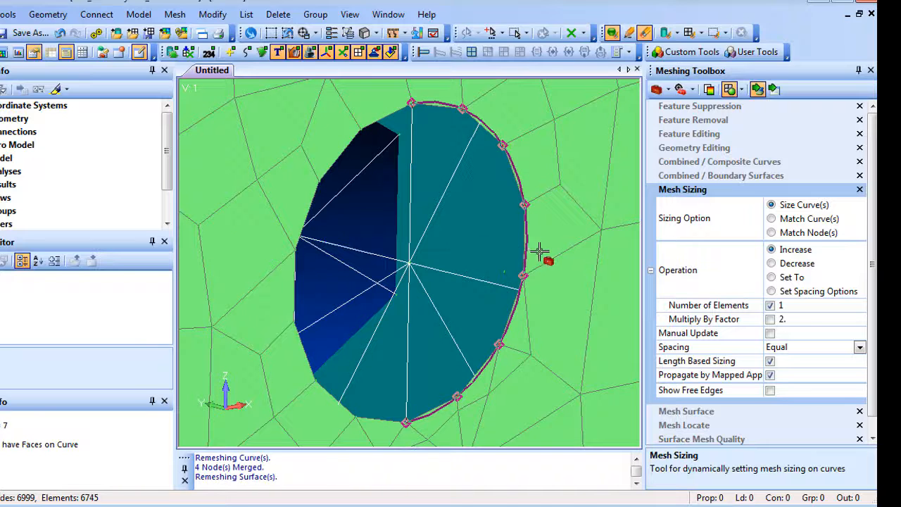
left_click(278, 274)
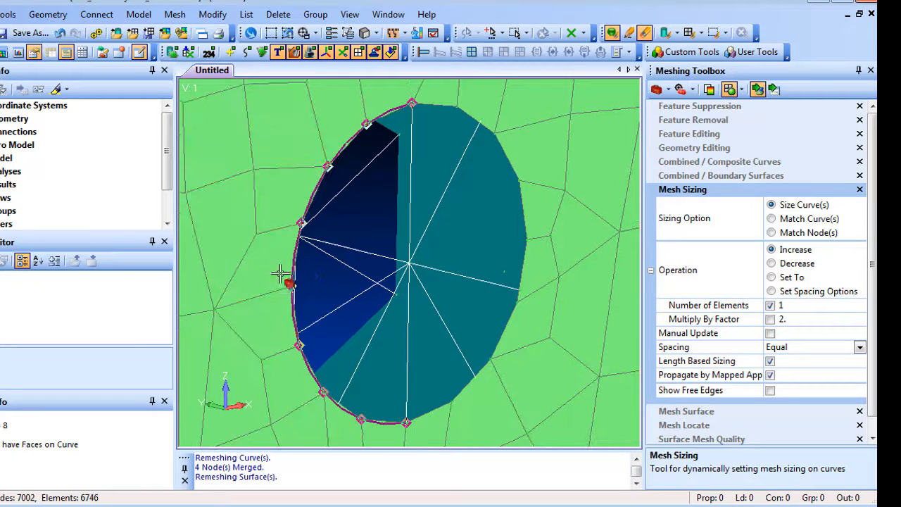
left_click(373, 467)
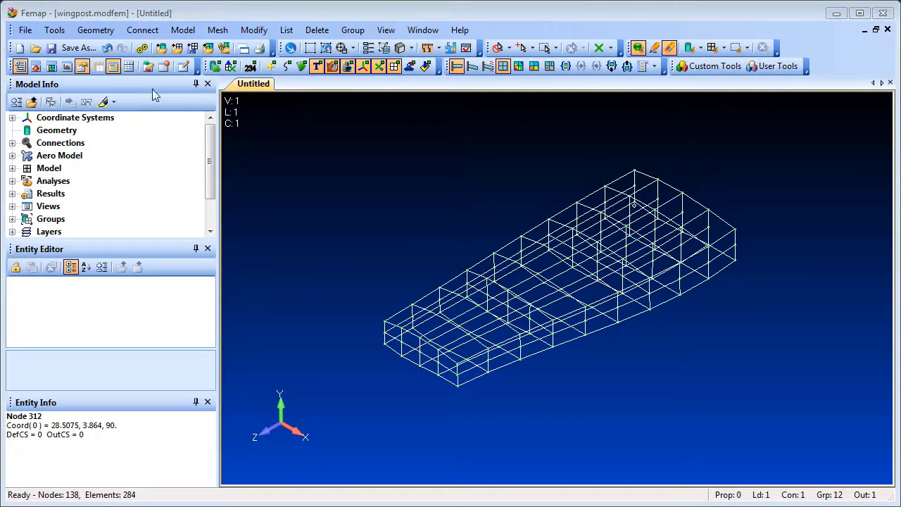
View the stored Upper Bound plane of the wing model in the Plane Manager and close it
left_click(55, 31)
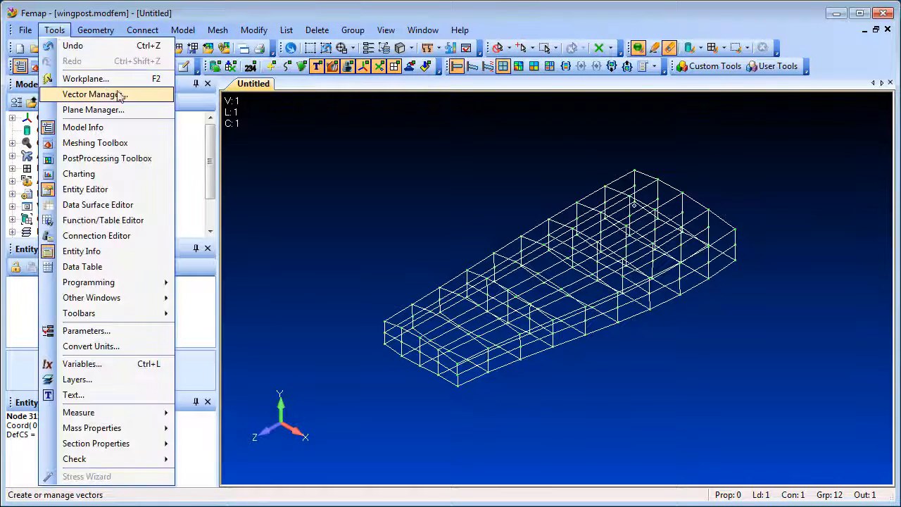
left_click(151, 111)
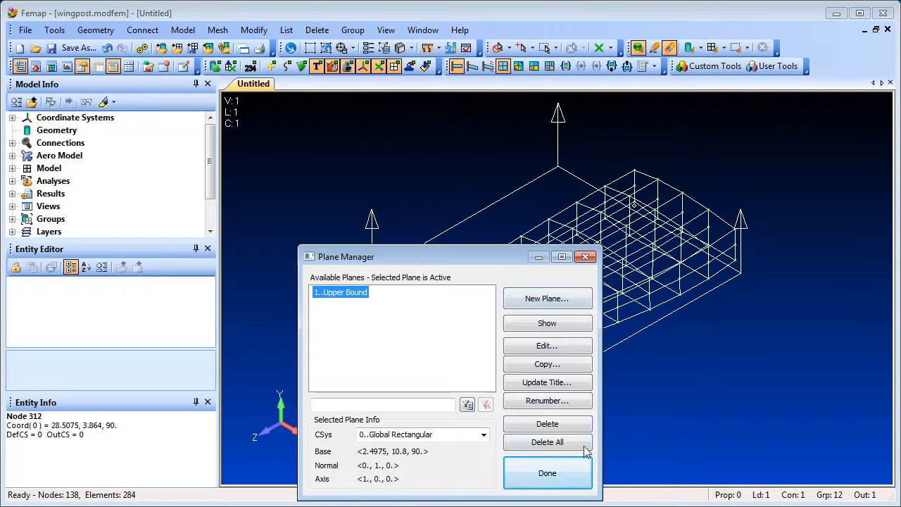
left_click(579, 476)
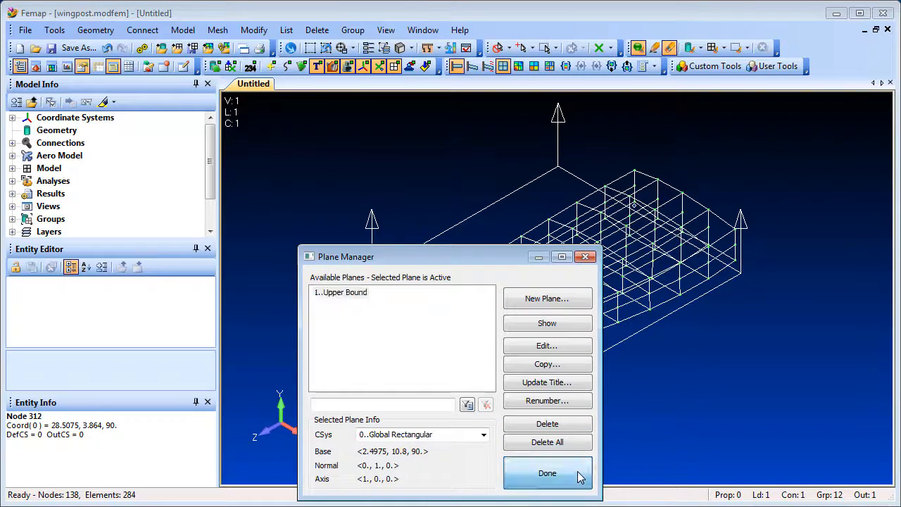
Set up a projection of node 344 at the wing's corner normal to the Upper Bound plane and preview that plane
left_click(247, 29)
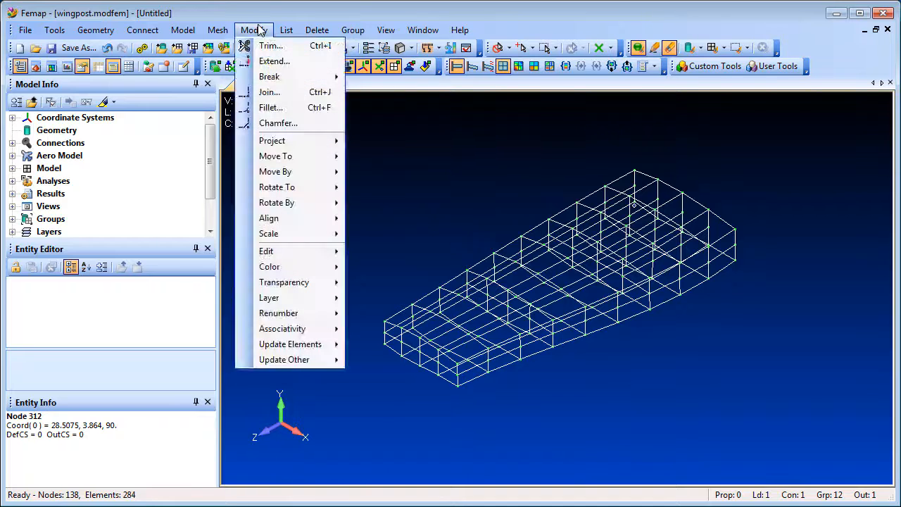
mouse_move(285, 143)
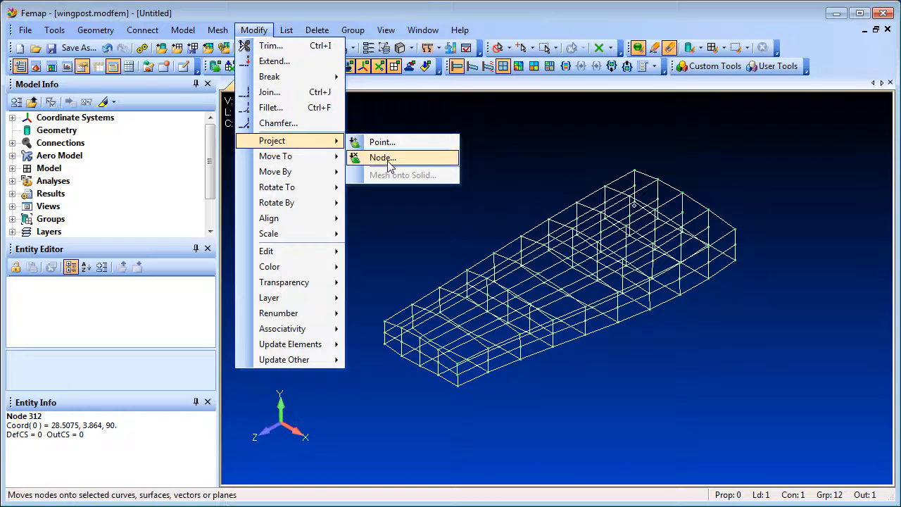
left_click(384, 158)
left_click(379, 322)
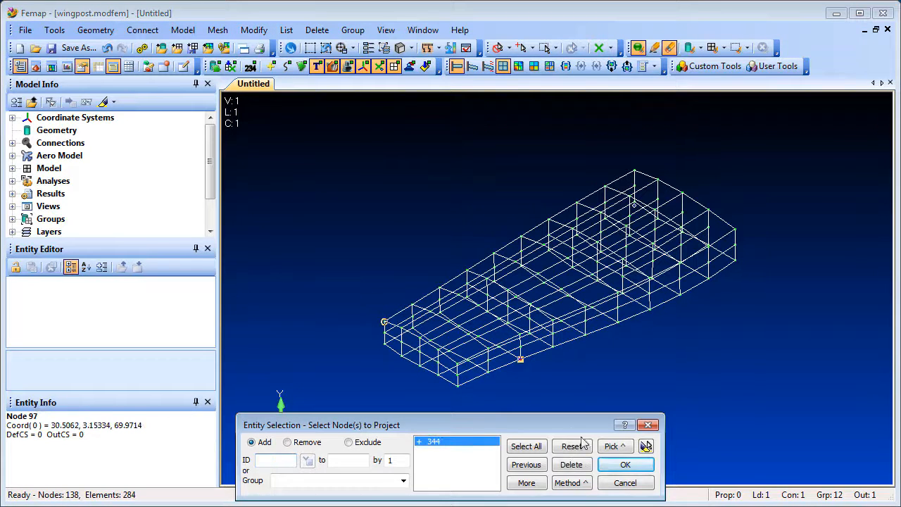
left_click(626, 464)
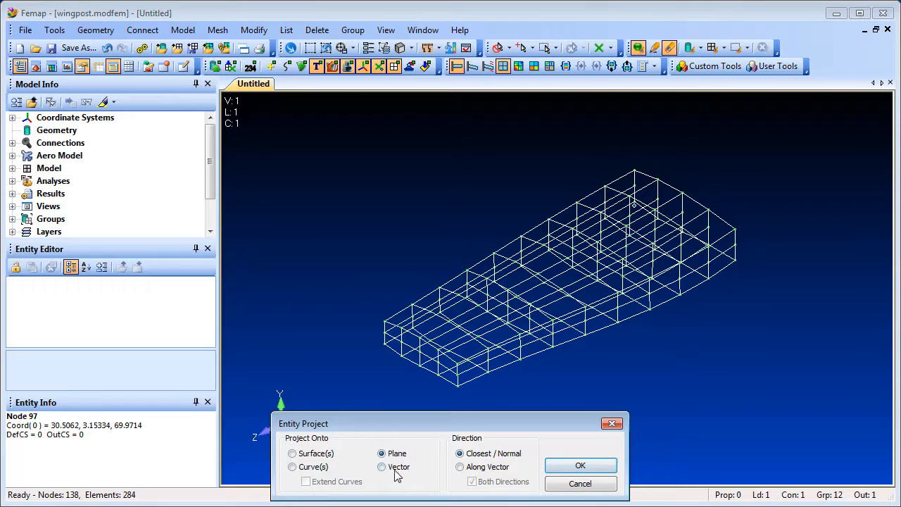
left_click(563, 466)
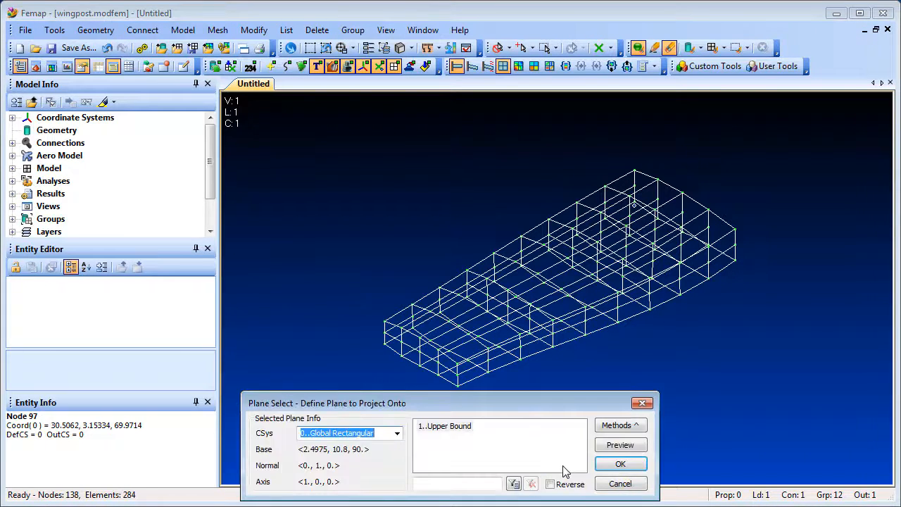
left_click(620, 445)
left_click(638, 427)
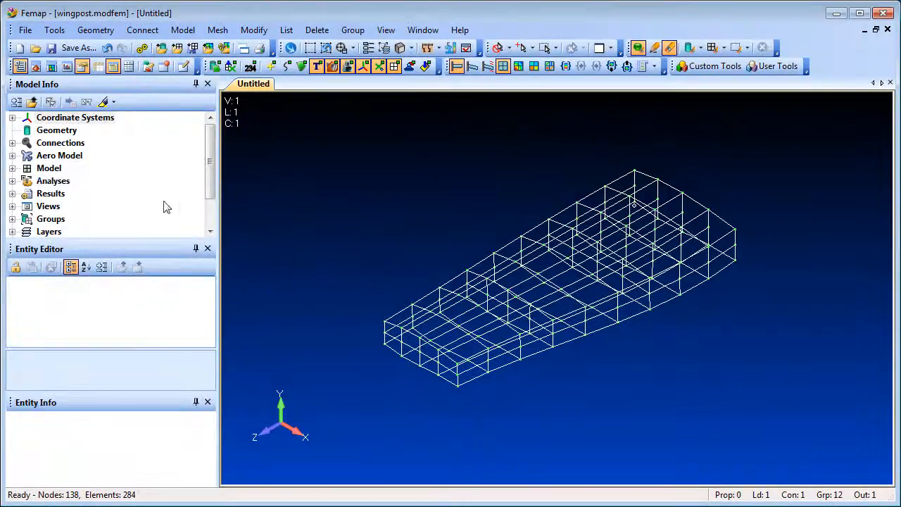
View the definition of the wing model's existing Step Function, including its time and factor data, and close it unchanged
left_click(13, 169)
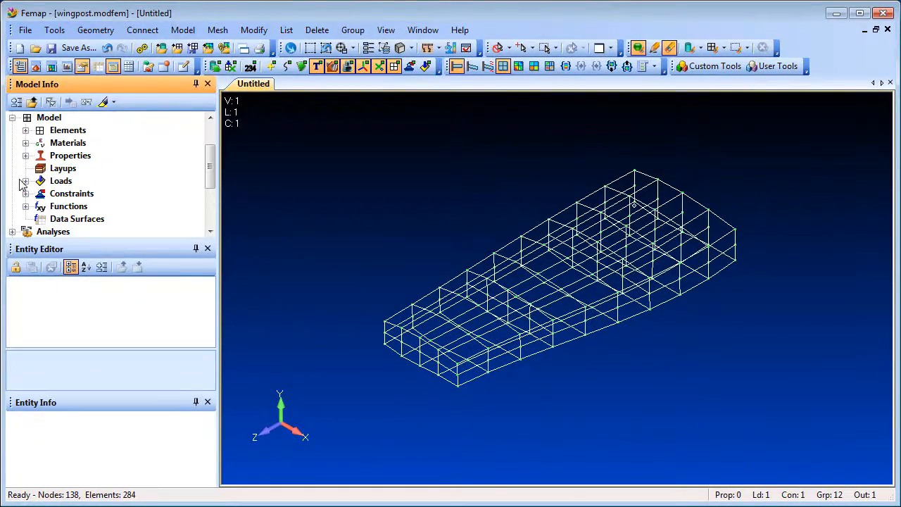
left_click(25, 207)
right_click(93, 219)
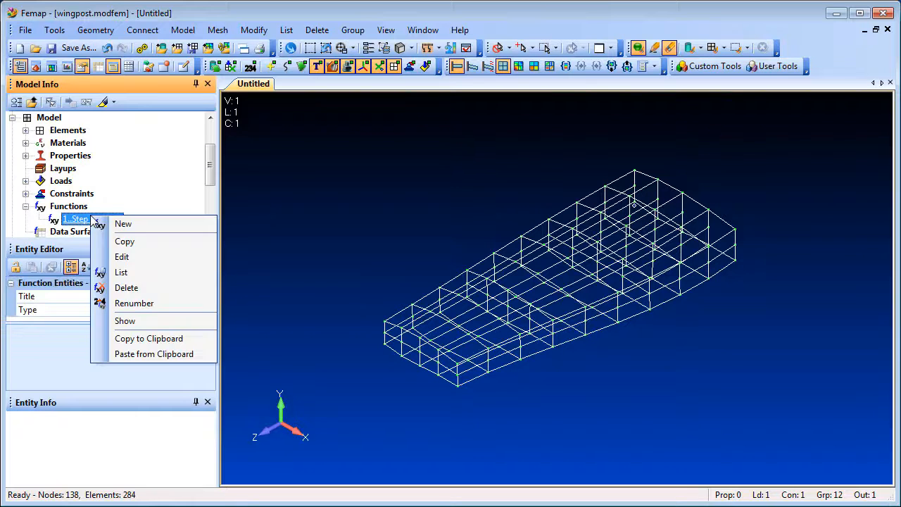
left_click(138, 258)
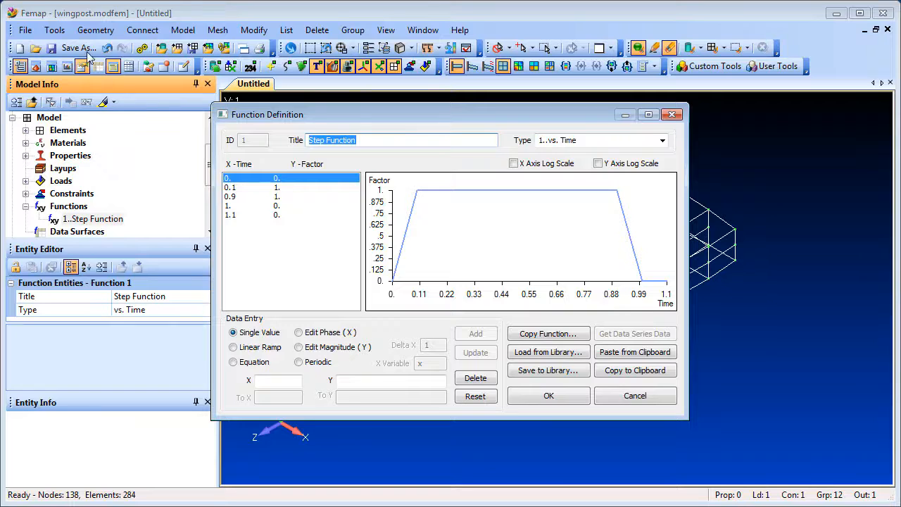
key("Escape")
Open the Function/Table Editor and load the existing Step Function into it
left_click(54, 30)
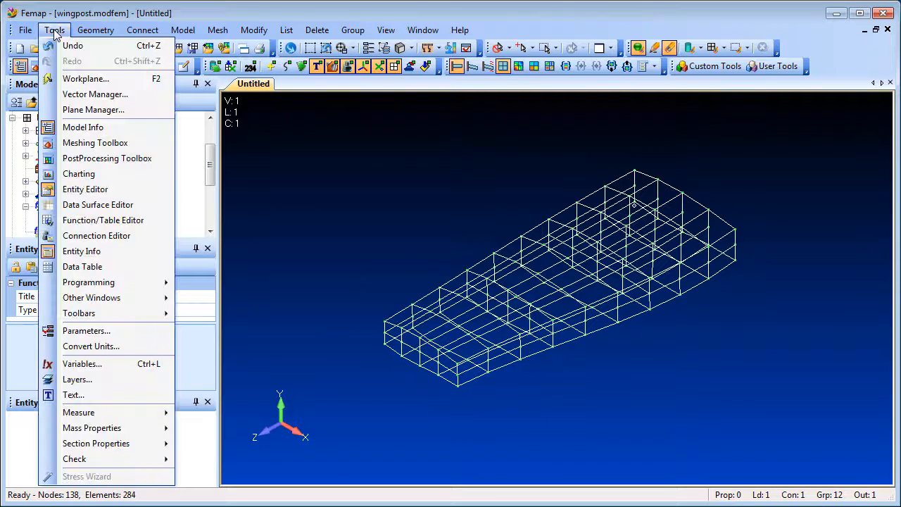
left_click(158, 223)
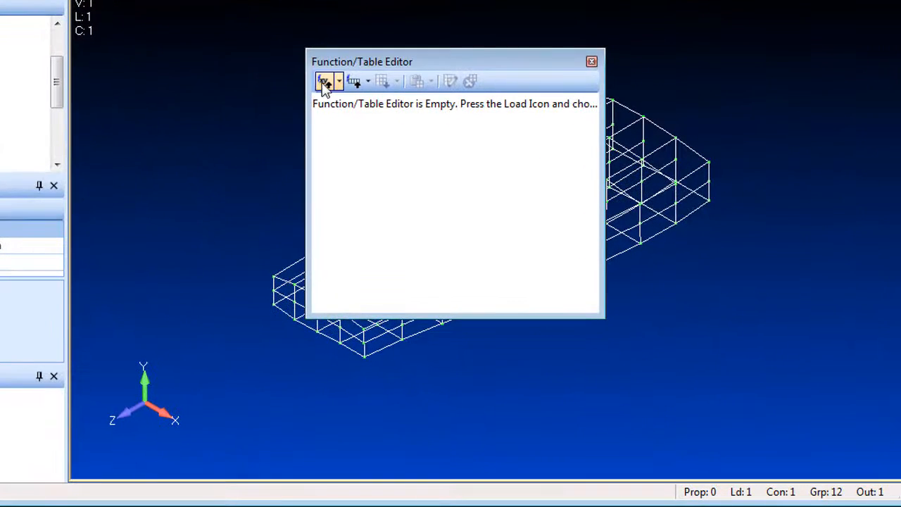
left_click(324, 83)
left_click(258, 388)
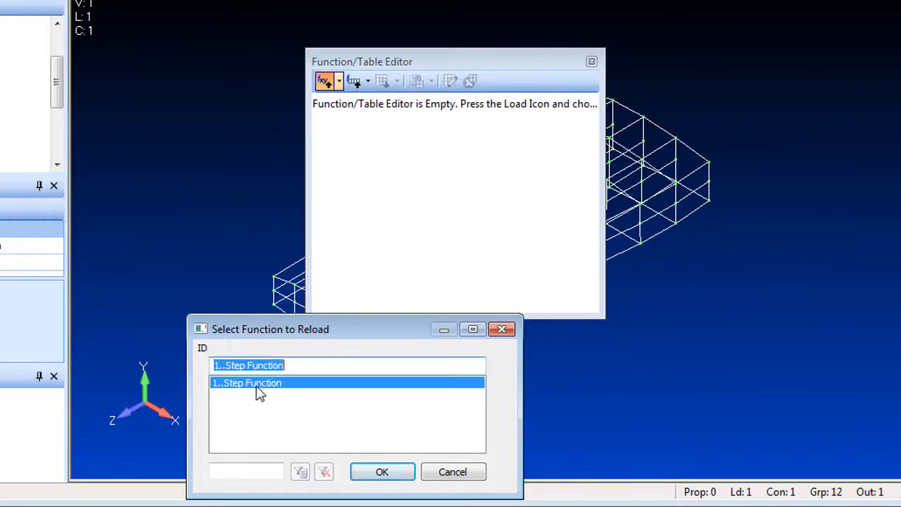
left_click(386, 472)
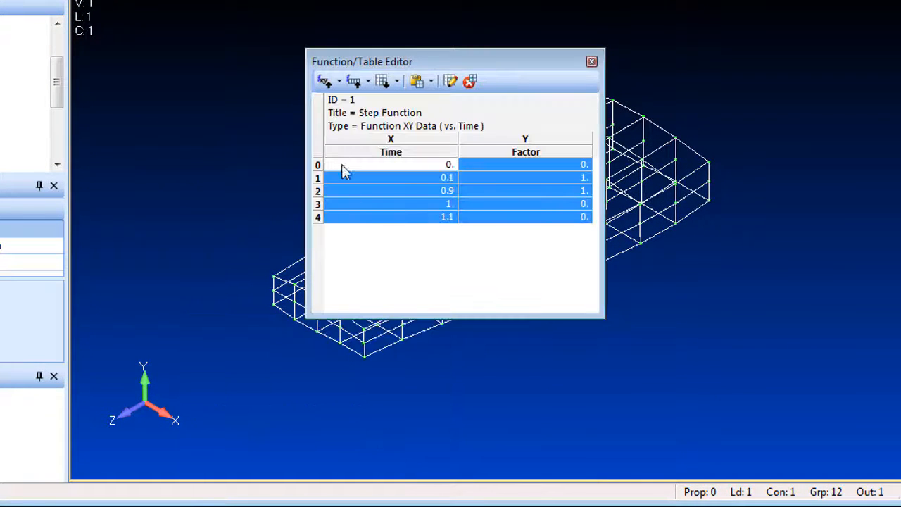
left_click(341, 82)
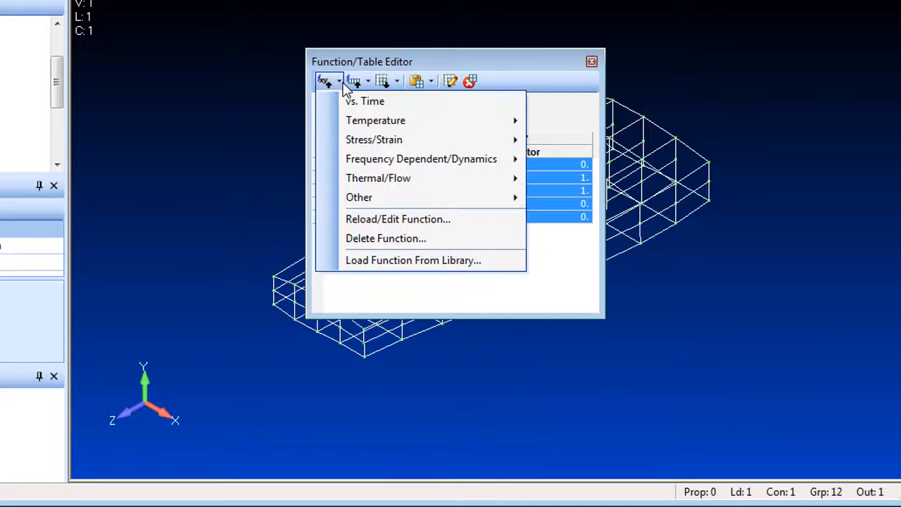
left_click(368, 82)
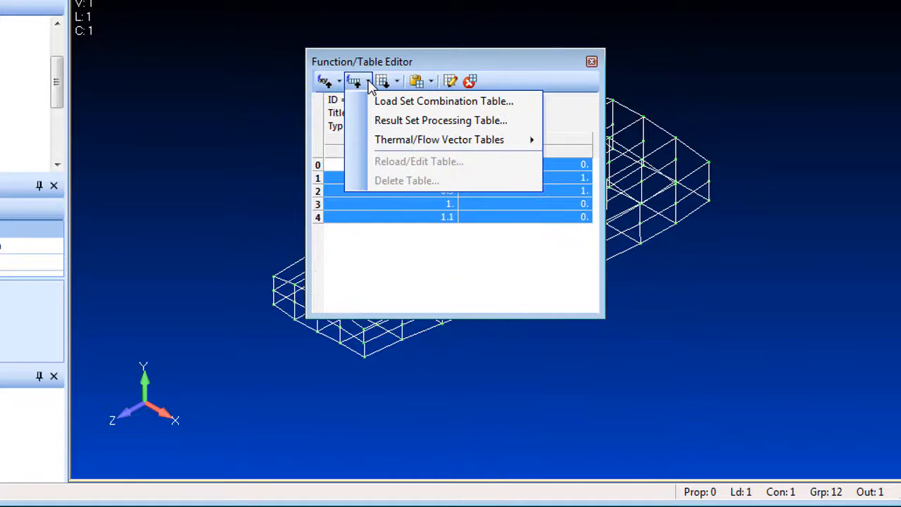
left_click(383, 84)
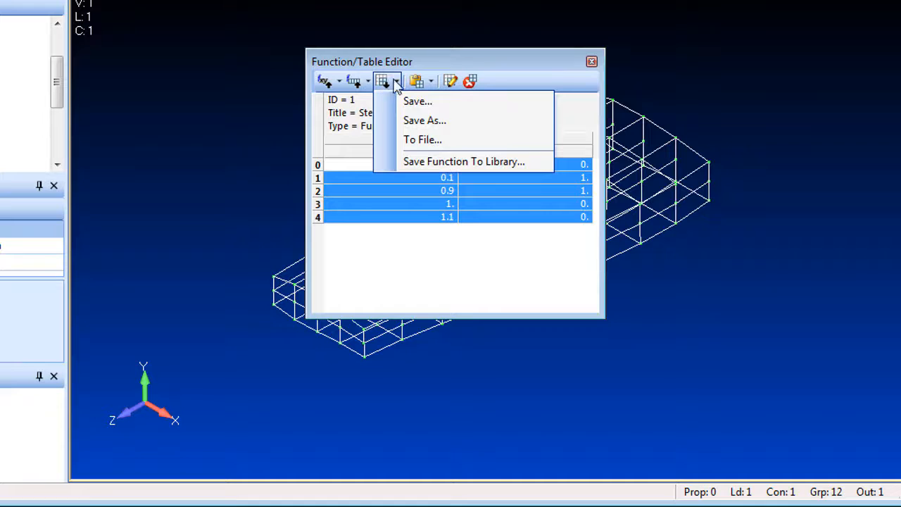
left_click(416, 83)
left_click(451, 82)
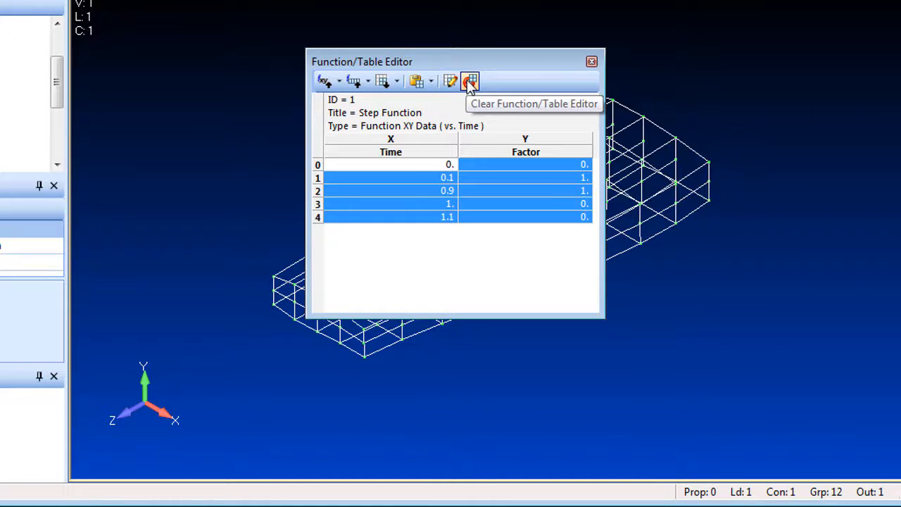
Open the Series column-fill settings for the selected data of the Step Function table
right_click(423, 181)
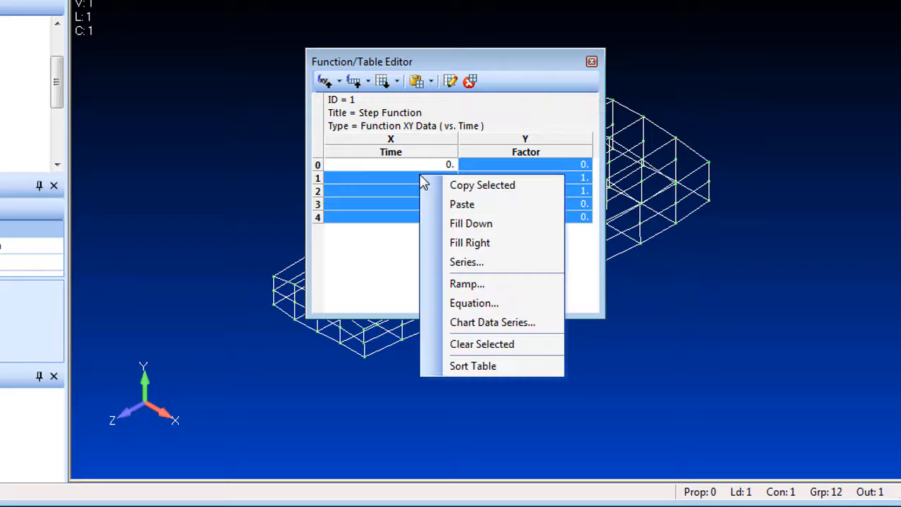
left_click(473, 265)
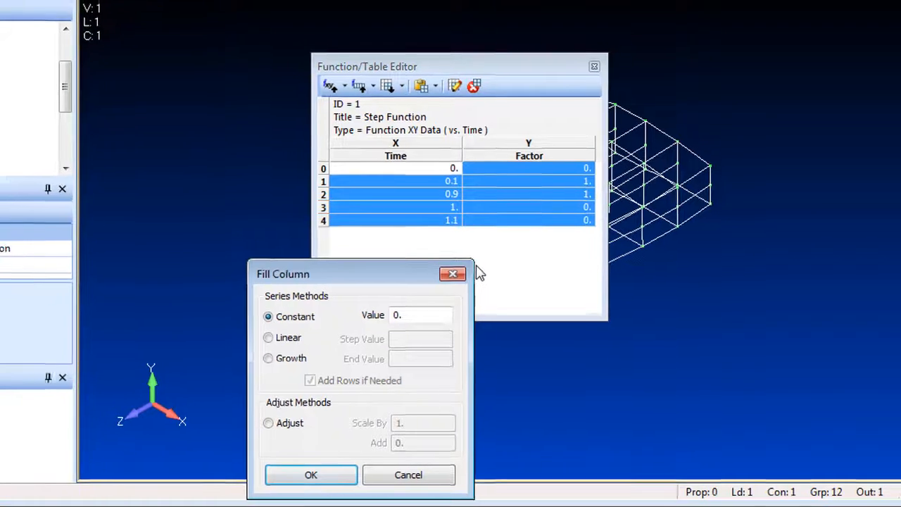